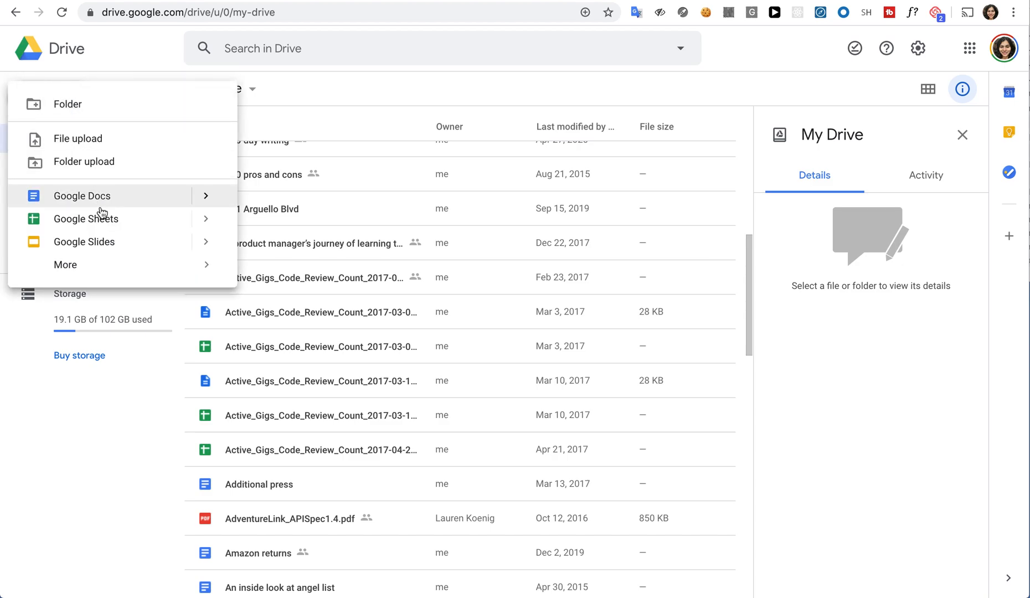
Step: Create a blank Google Sheets spreadsheet from Drive and title it Reminders
mouse_move(216, 221)
click(260, 199)
click(132, 42)
text(Reminders)
key(Return)
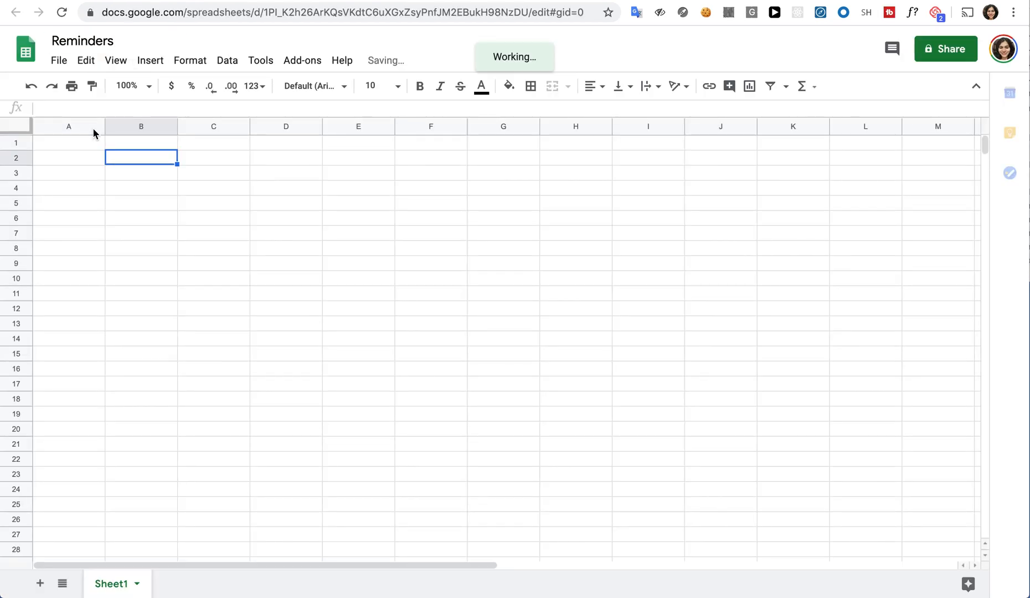
Step: Enter the headers Type in A1 and Message in B1, and put Vitamins in A2
click(90, 141)
text(Type)
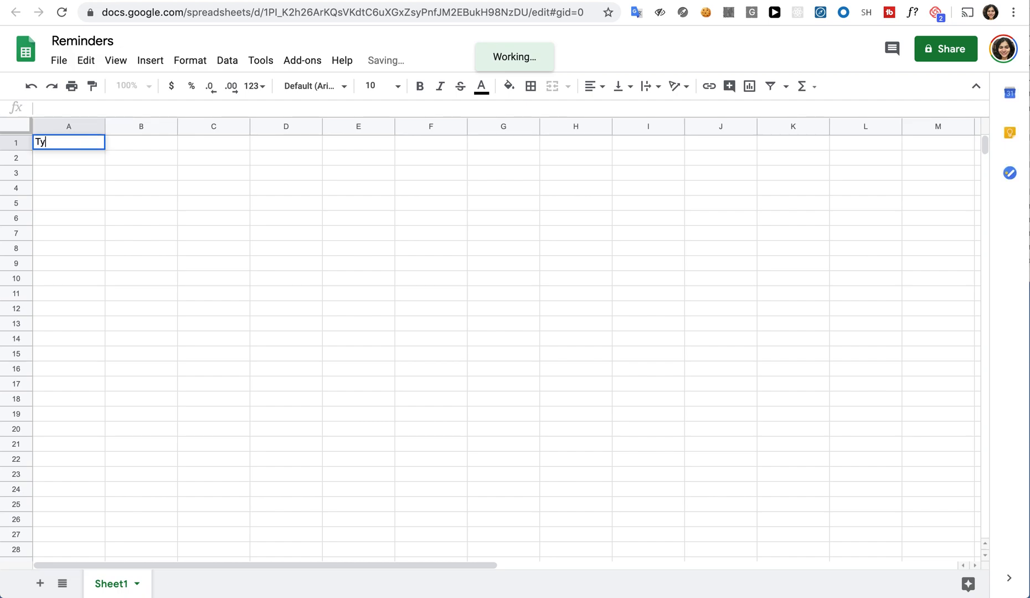
key(Tab)
text(Message)
key(Tab)
click(80, 163)
text(Vitamins)
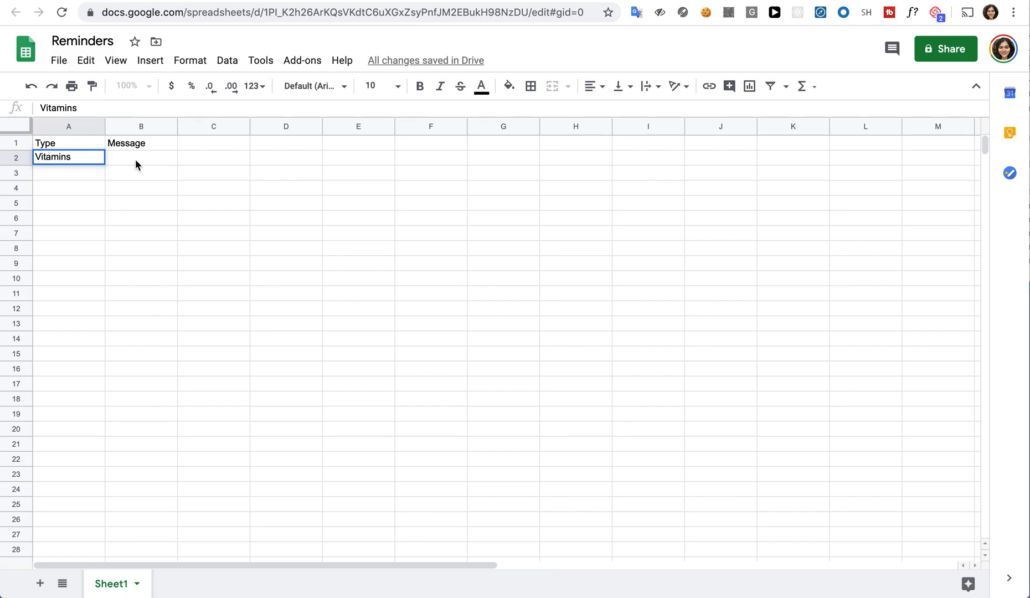
Step: Enter a message in B2 asking the recipient by name to pause and take their vitamins, and wrap column B's text
click(135, 159)
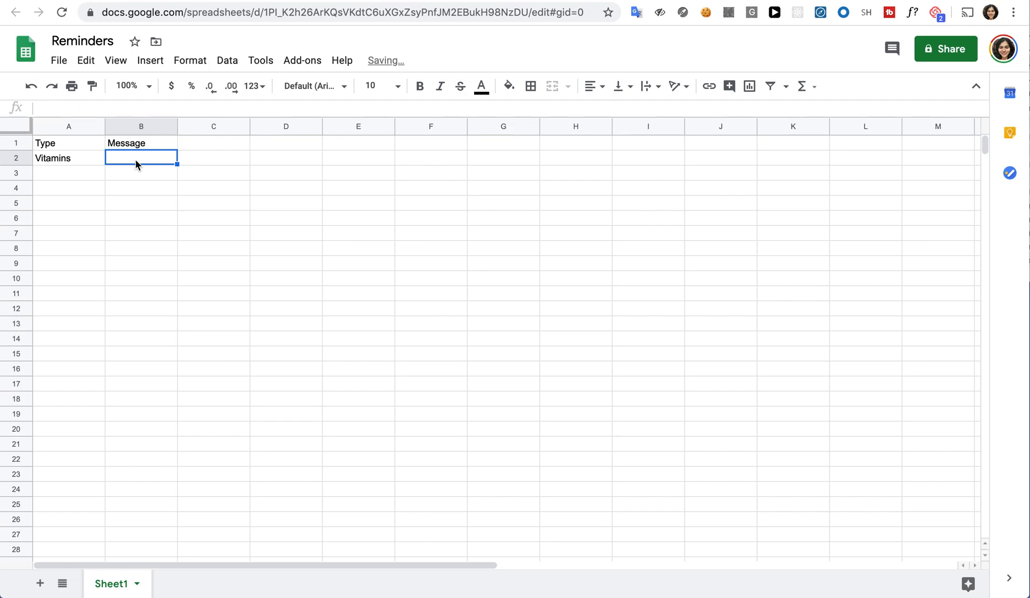
text(Please pause whatever you are doing Romy and take your vitamins, they are good for you!)
key(Return)
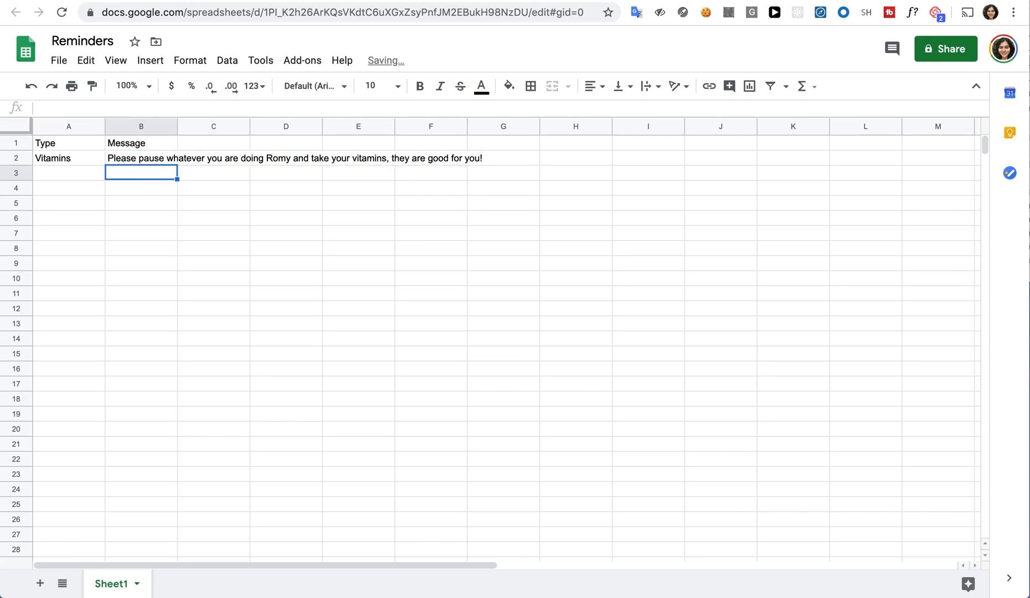
click(658, 85)
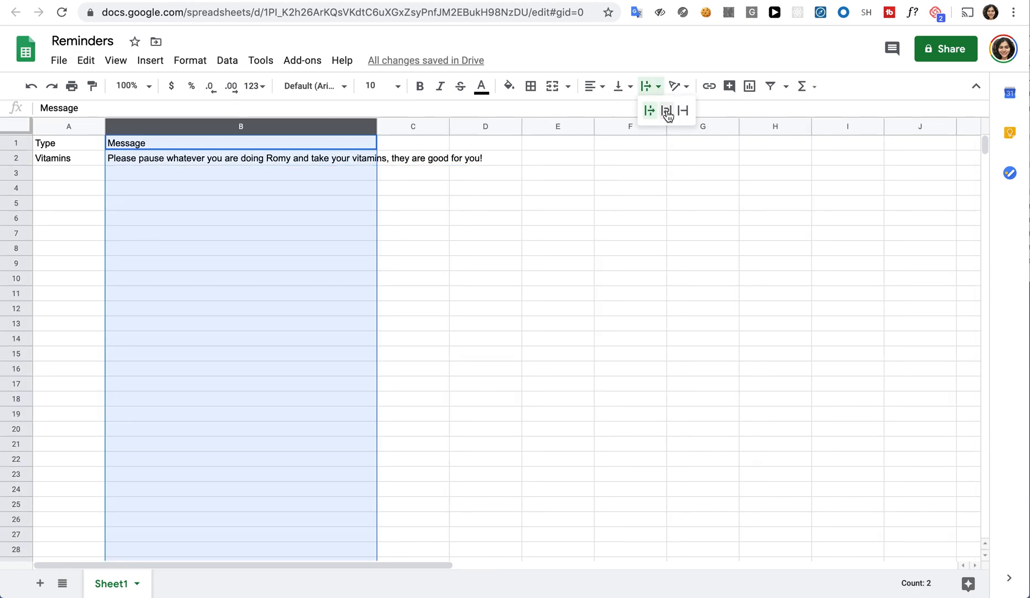
click(666, 109)
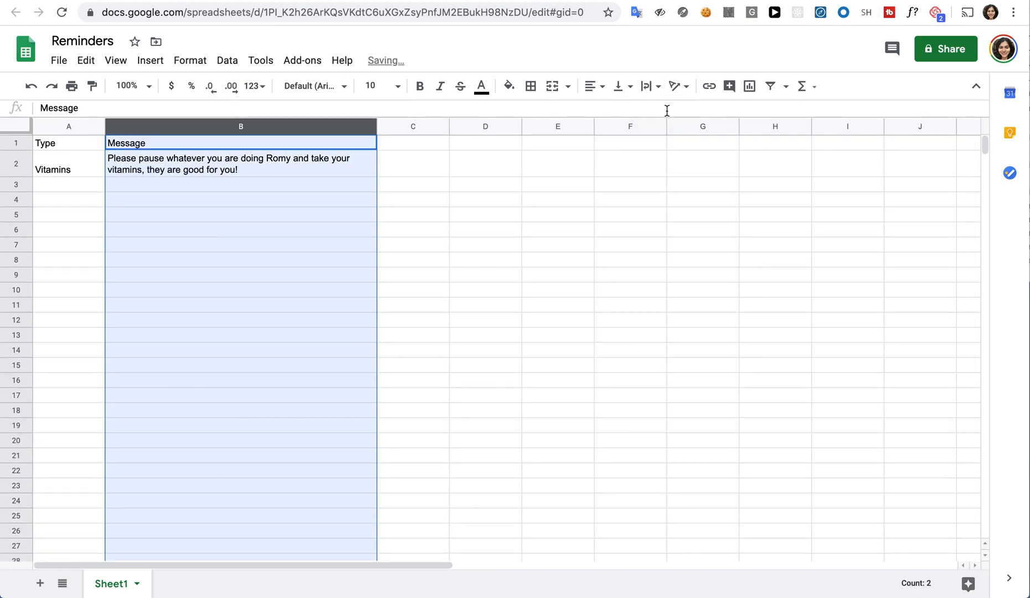
Step: Add the headers Frequency in C1 and Time in D1
click(420, 143)
text(Frequenc)
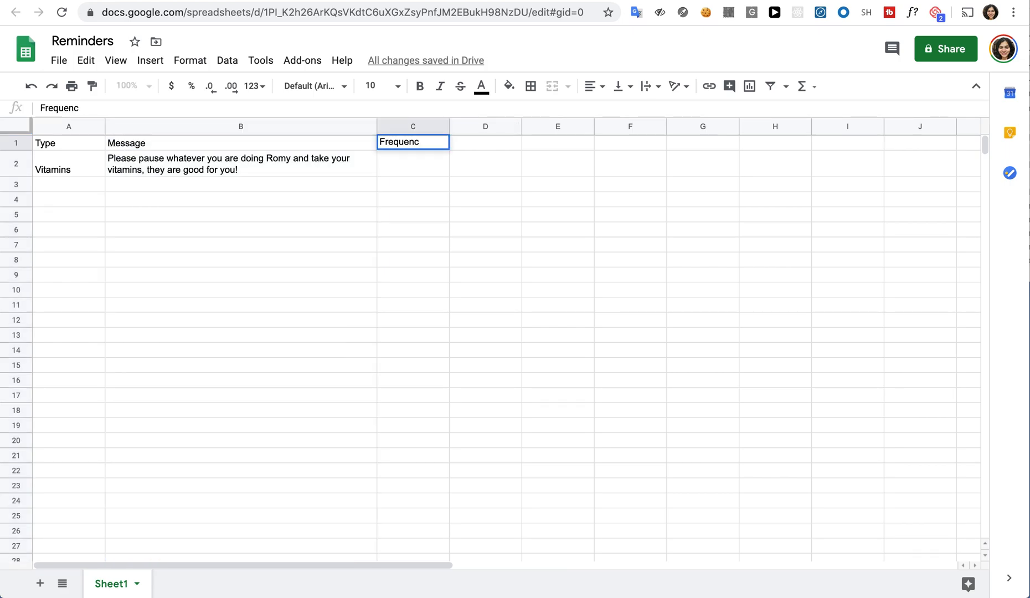
text(y)
key(Return)
click(487, 145)
text(Time)
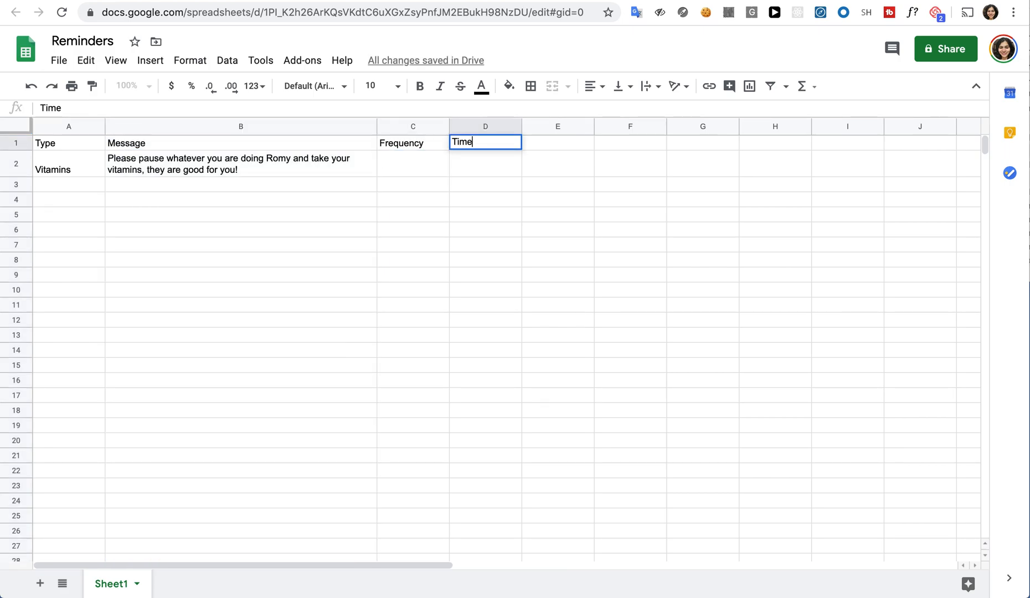
key(Return)
Step: Set the Vitamins reminder's frequency to Daily in C2 and its time to 8 pm in D2
click(420, 160)
text(Daily)
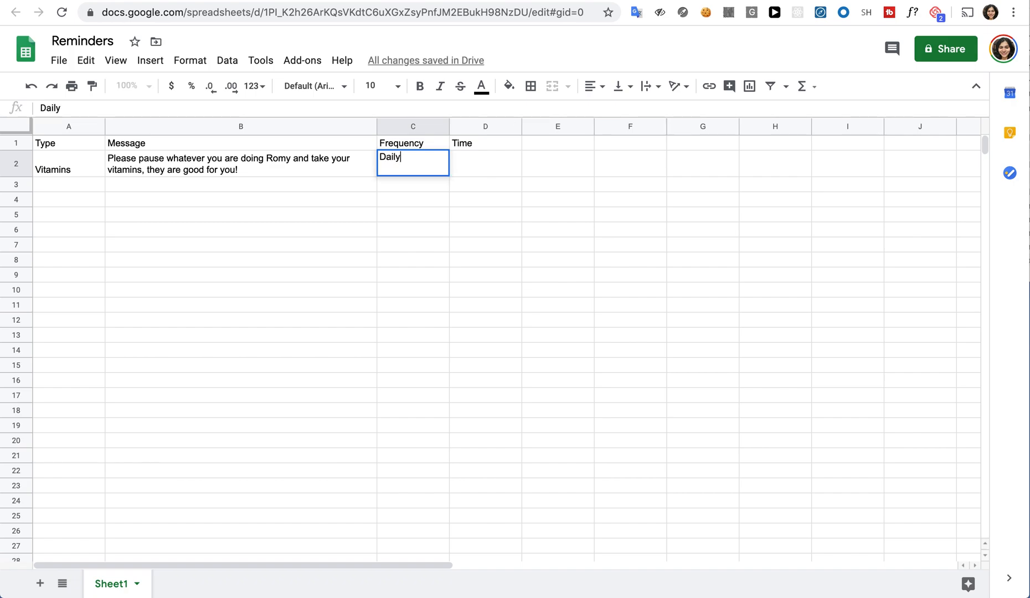
key(Return)
click(499, 168)
text(8 )
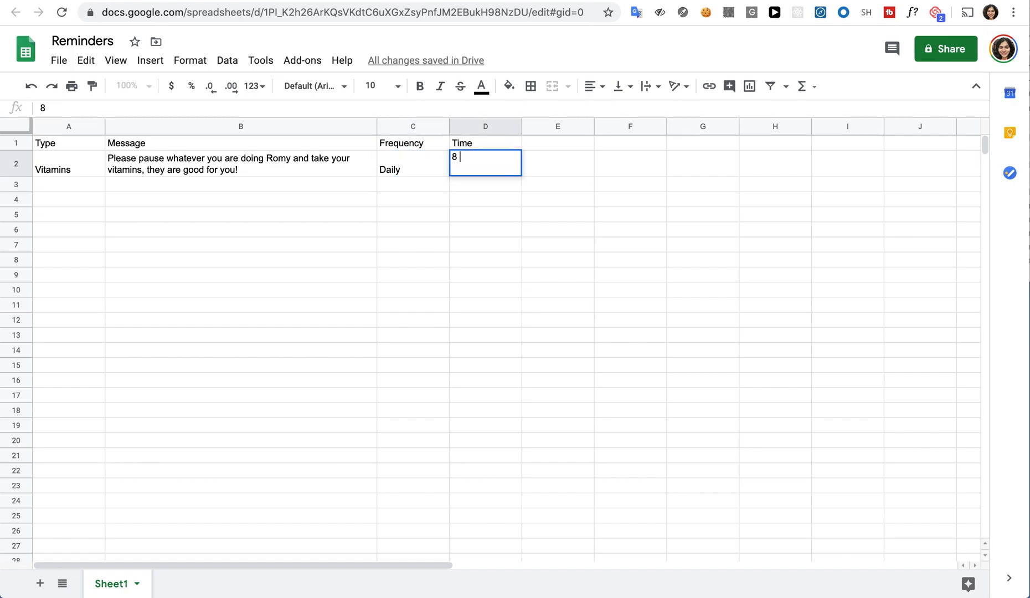
text(pm)
key(Return)
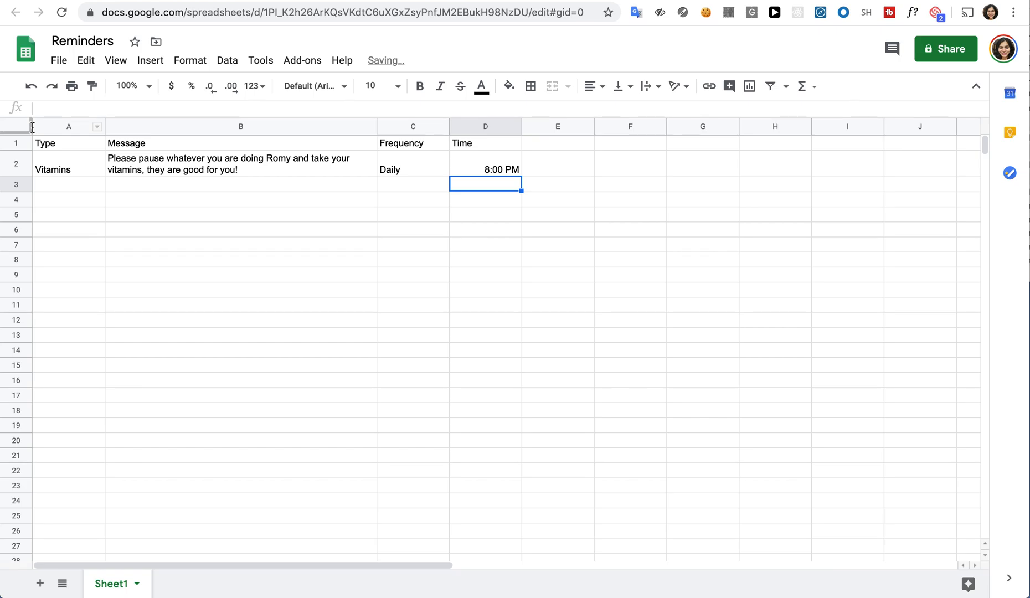
Step: Make the header row bold and freeze 1 row
click(20, 142)
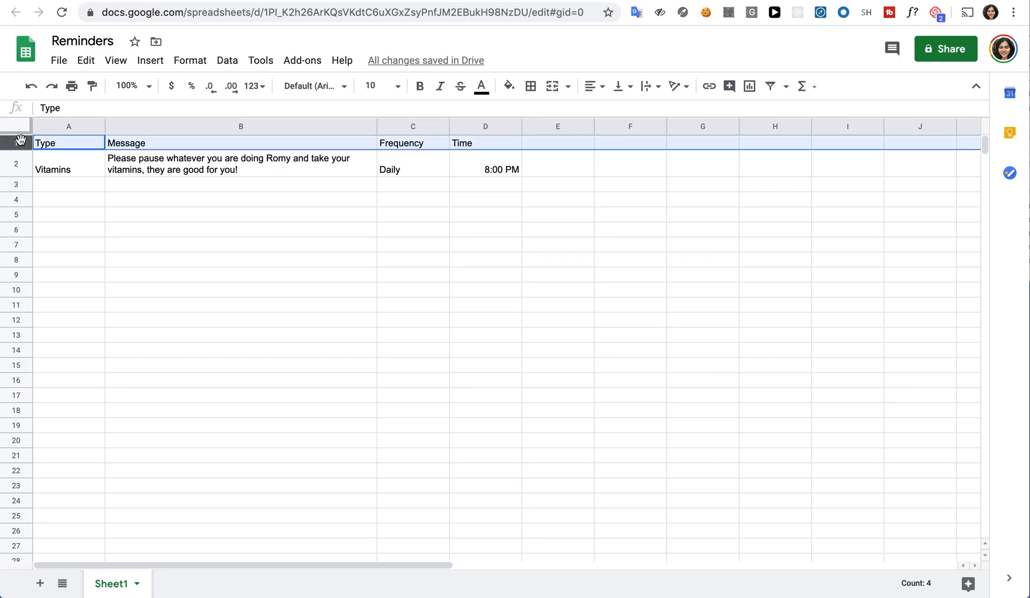
key(super+b)
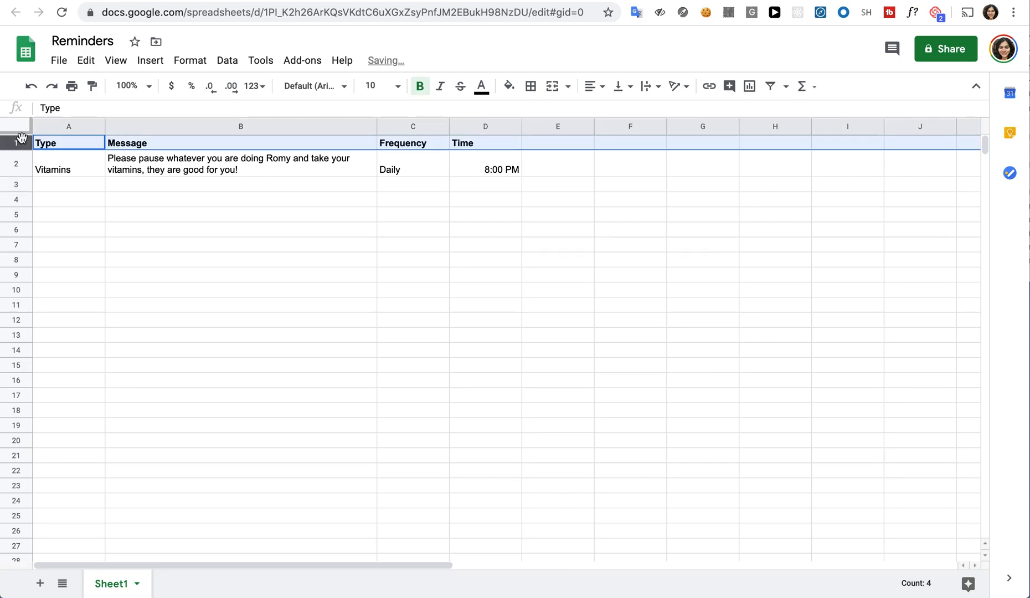
click(119, 62)
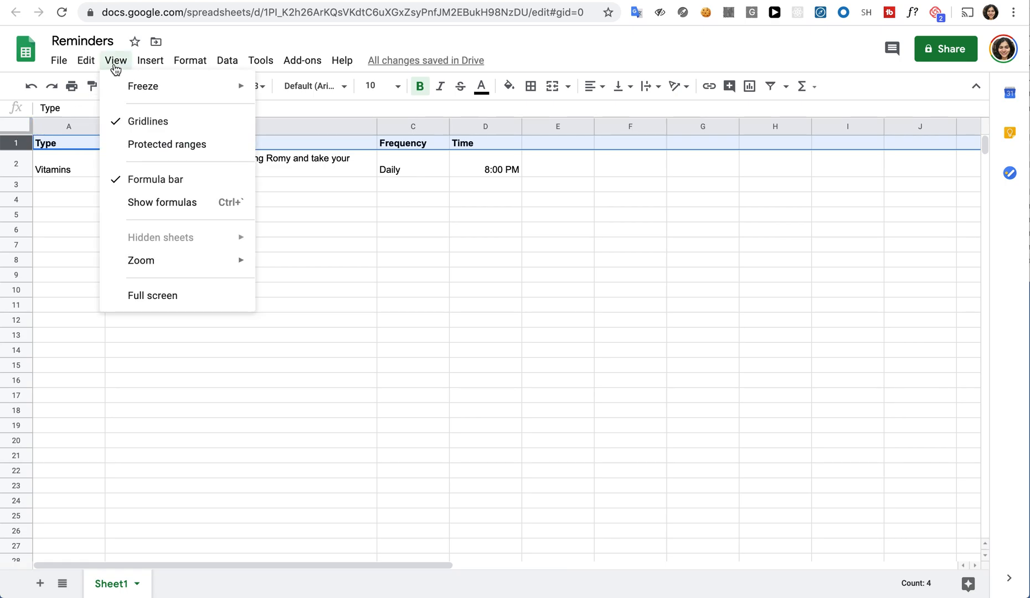
mouse_move(132, 99)
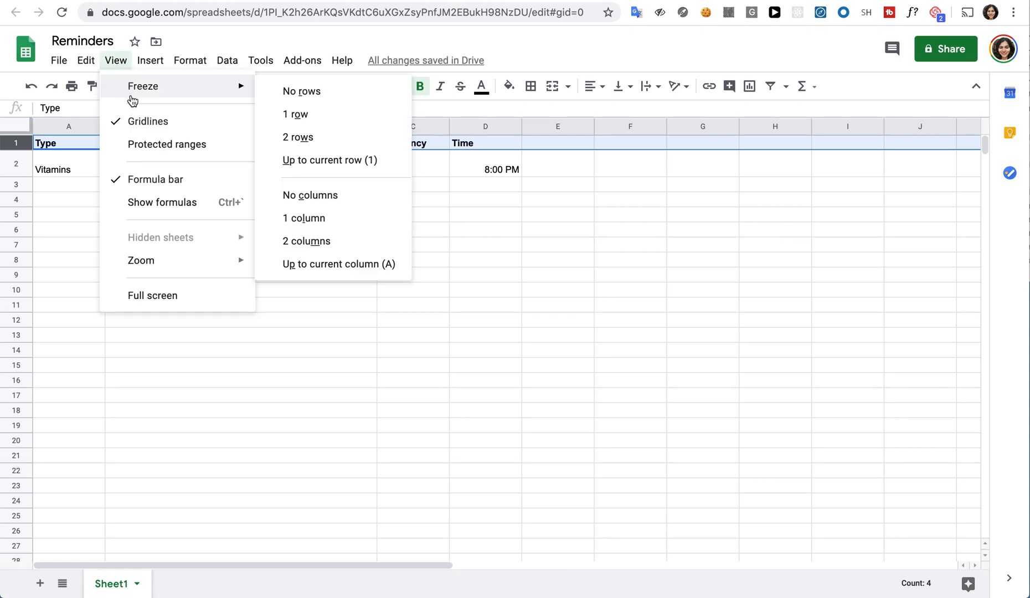
click(292, 113)
click(294, 233)
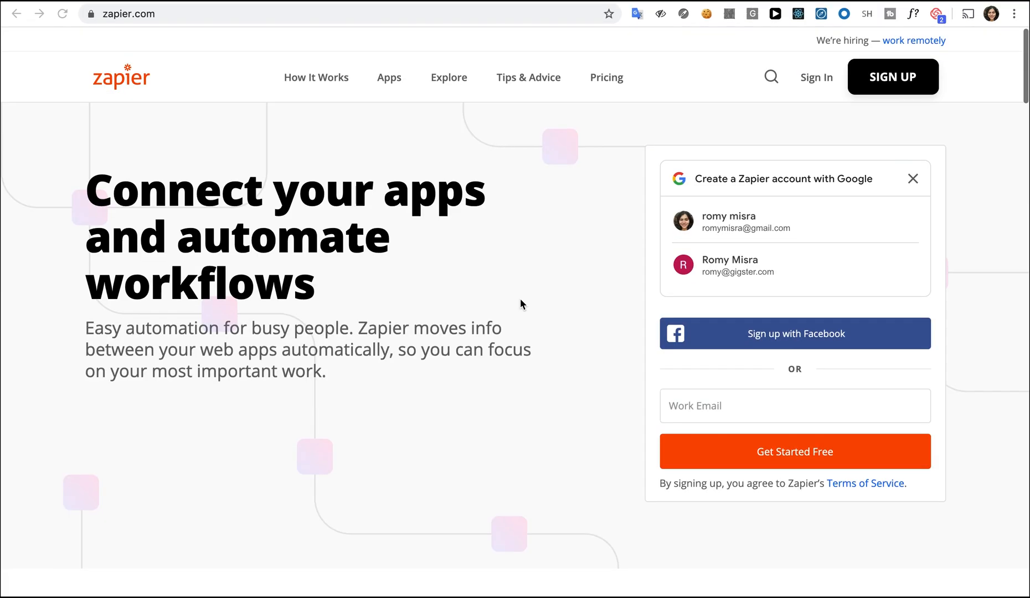
Step: Look through the zapier.com home page, covering how Zaps connect apps, the plans and the footer
scroll(520, 299, down, 8)
scroll(520, 300, down, 20)
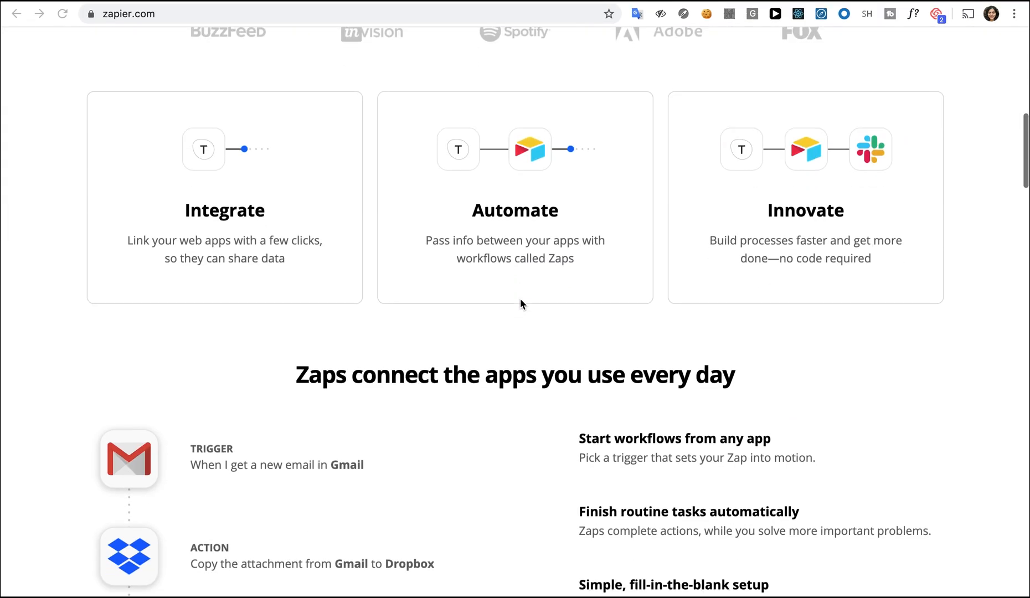
scroll(520, 304, down, 20)
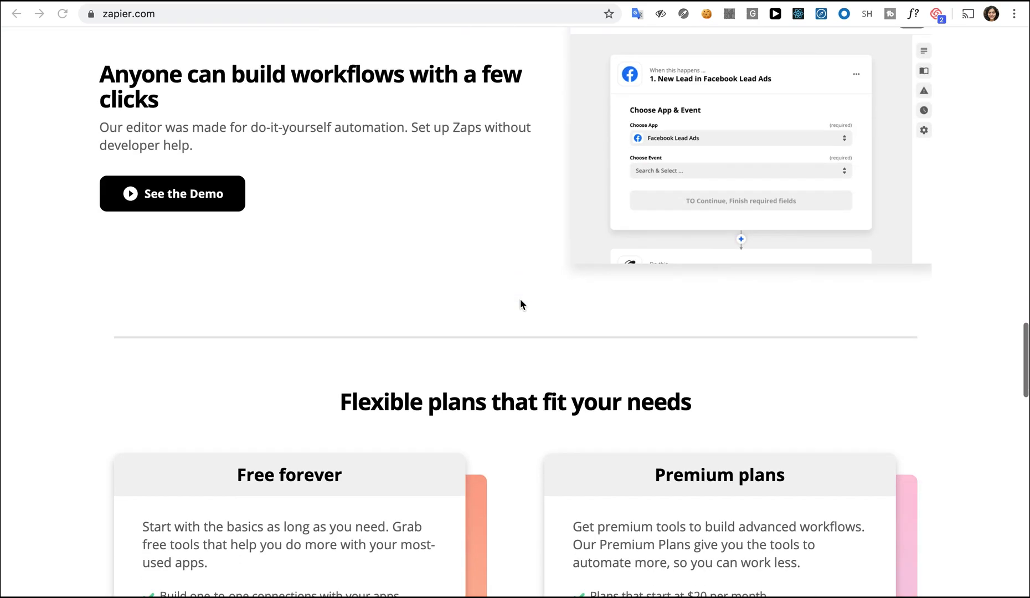
scroll(520, 304, down, 5)
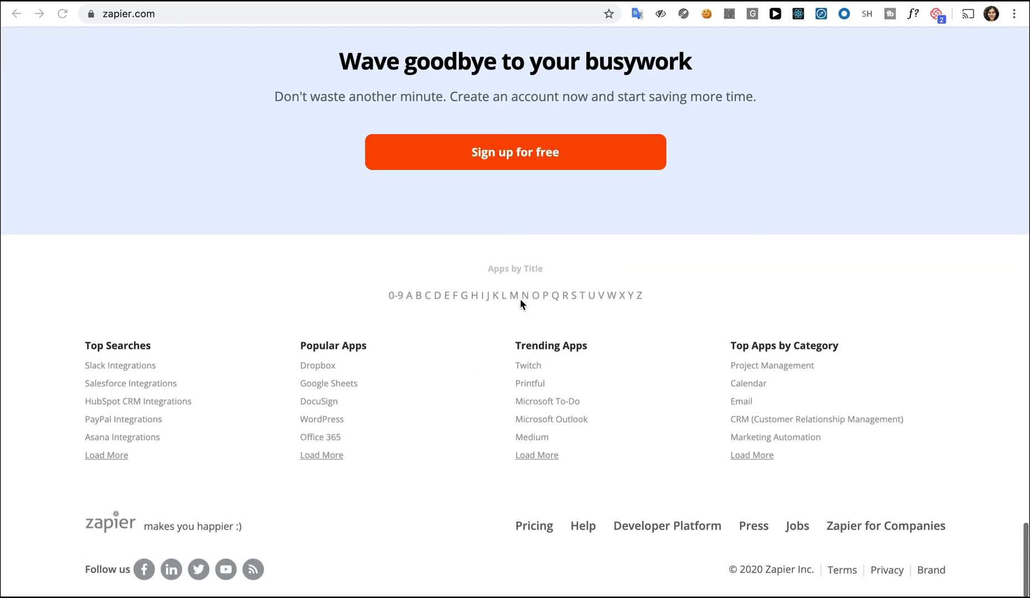
scroll(521, 304, up, 20)
scroll(520, 302, up, 20)
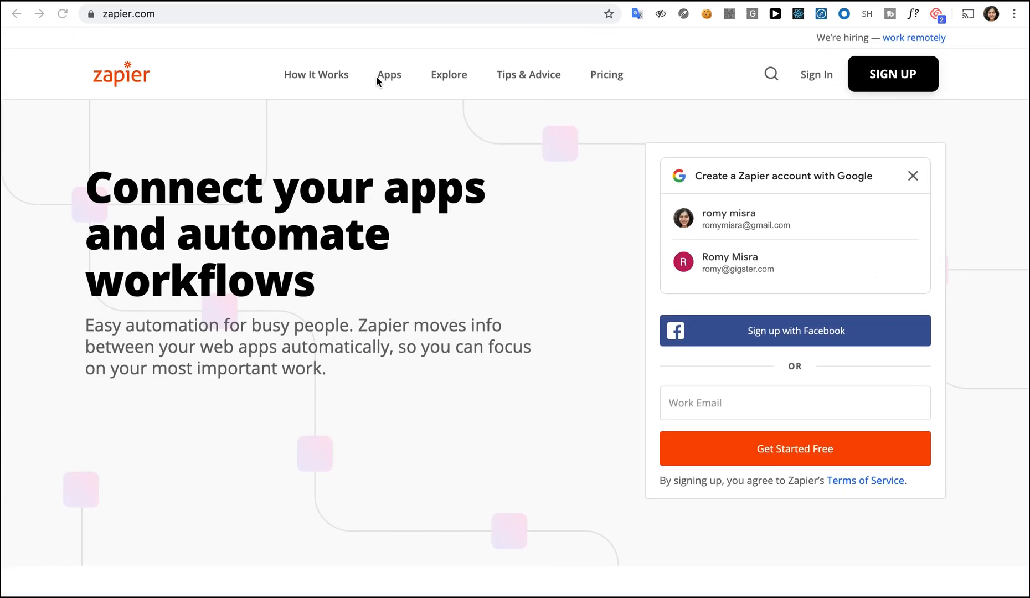
Step: Open Zapier's Apps directory and look through the most popular apps and the app categories
click(387, 79)
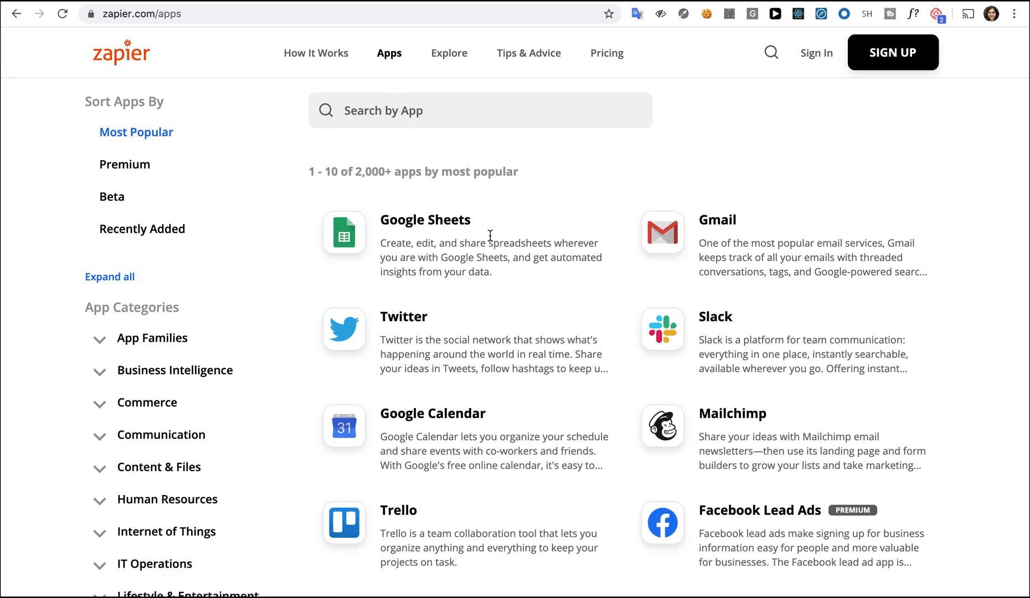
scroll(493, 249, down, 10)
scroll(497, 252, up, 10)
scroll(217, 269, down, 3)
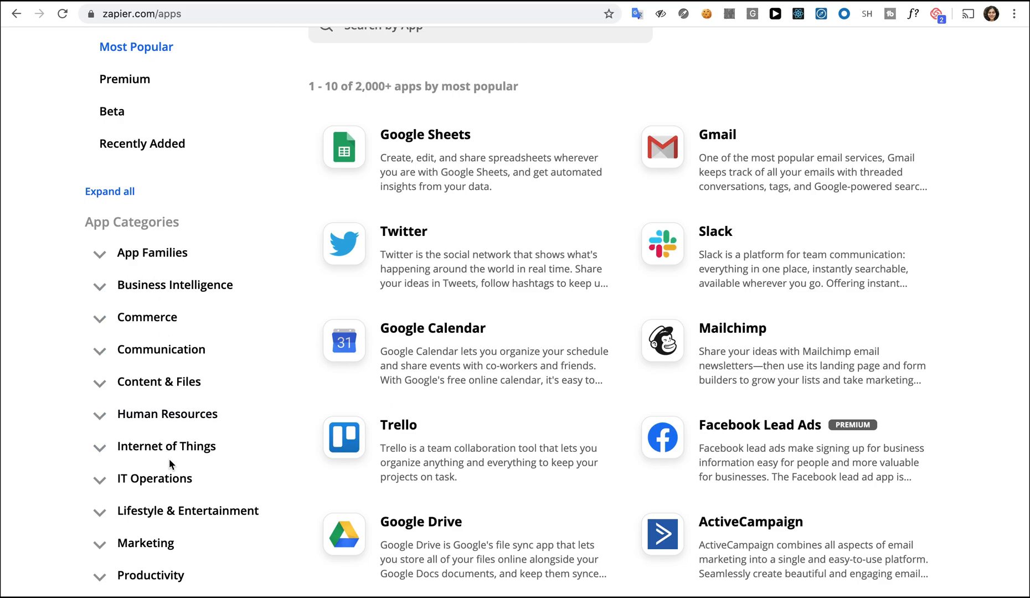
scroll(253, 382, down, 5)
scroll(254, 382, up, 6)
scroll(254, 382, up, 2)
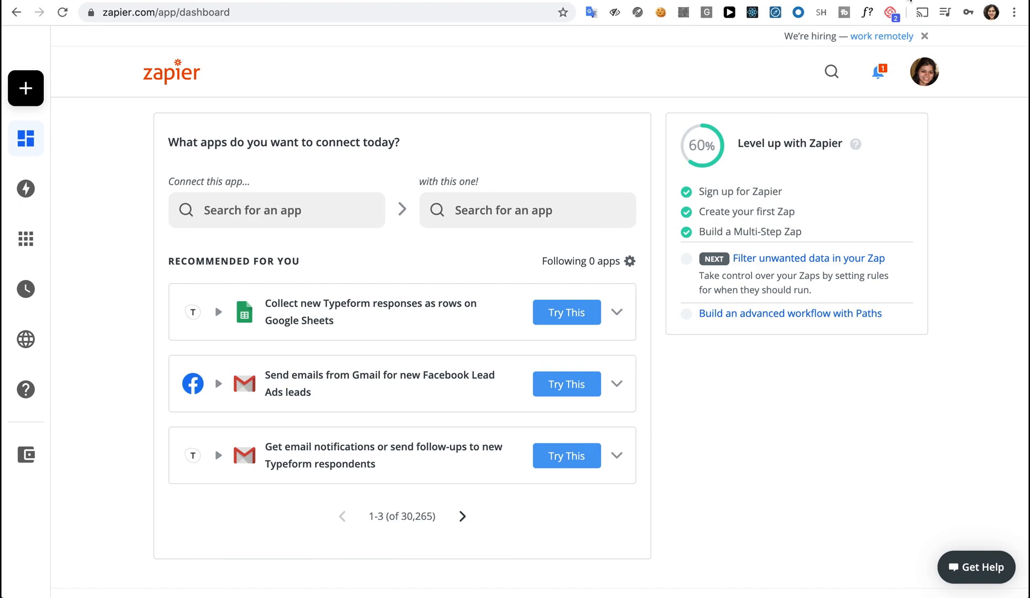
Step: Create a new Zap from the Zaps list and name it Vitamin Reminder
mouse_move(19, 101)
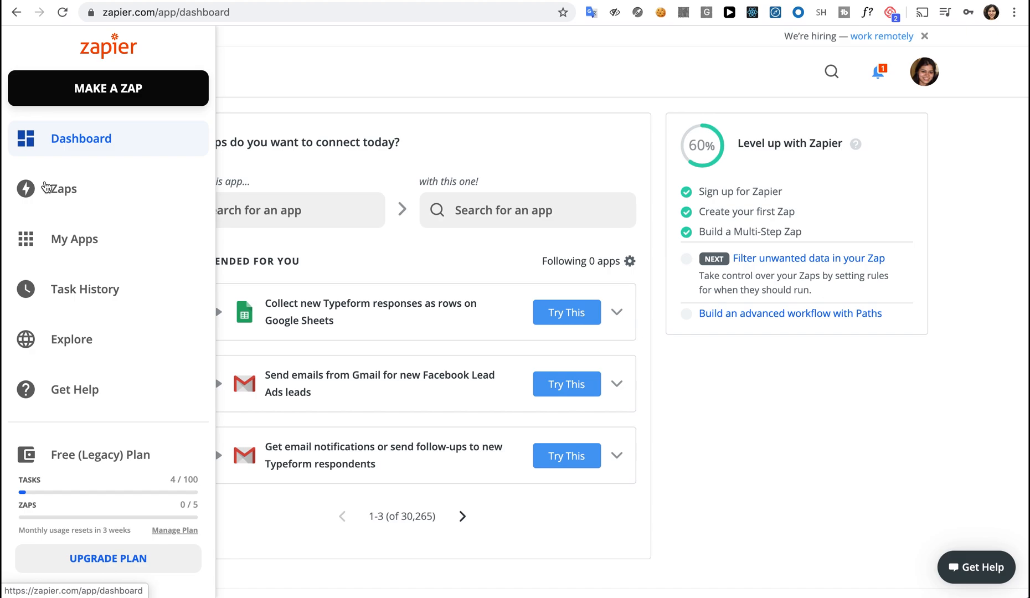
click(53, 197)
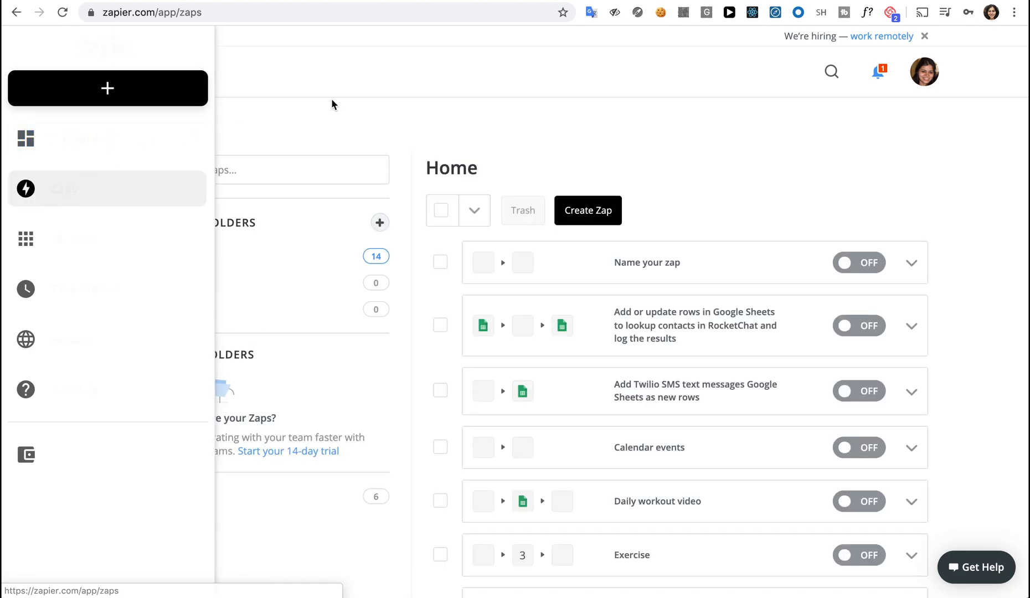
click(590, 212)
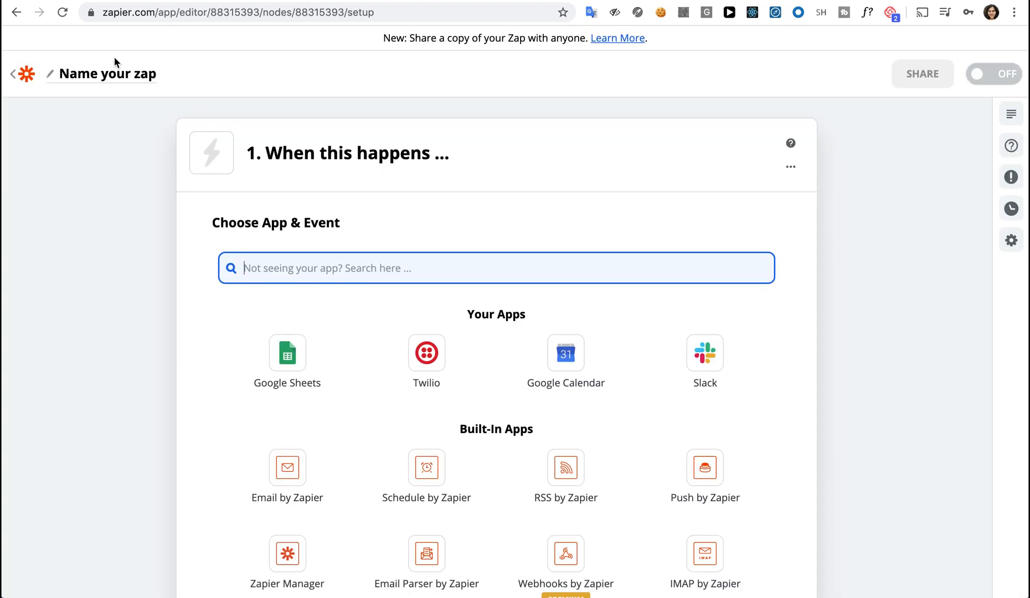
click(115, 81)
text(Vitamin )
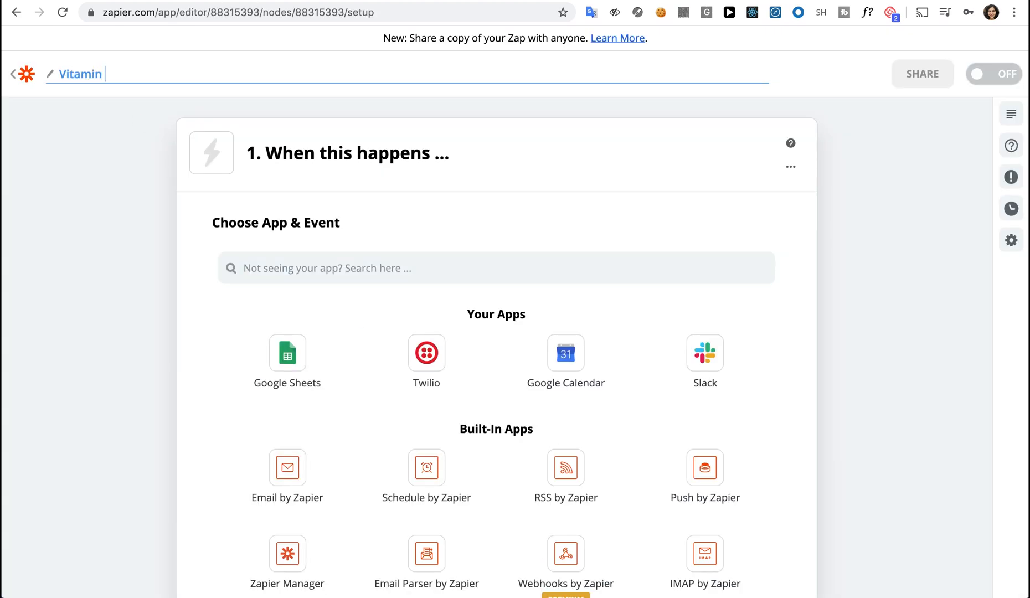
text(Reminder)
key(Return)
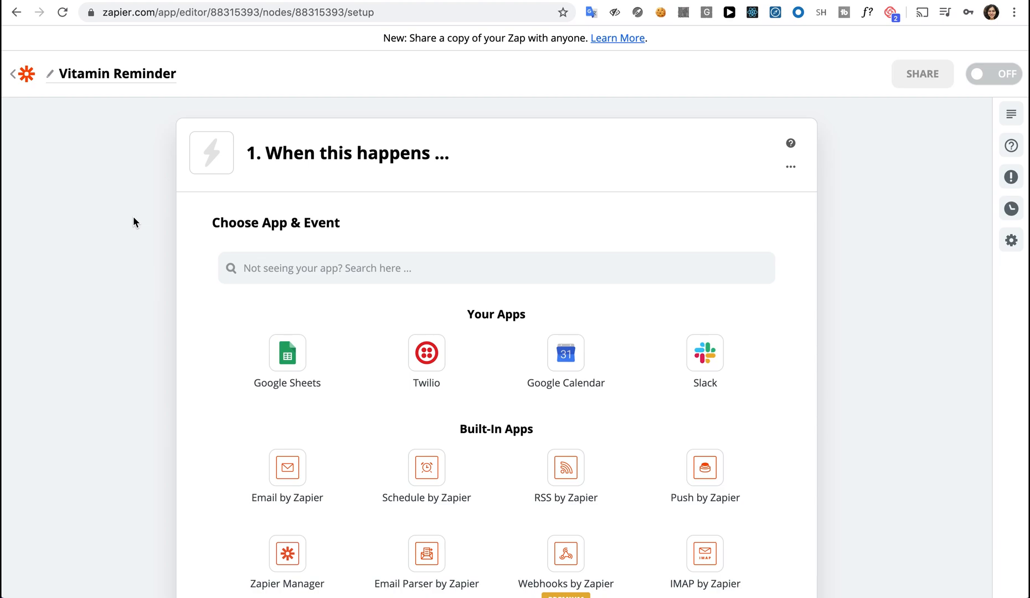
Step: Review the available trigger apps and choose Schedule by Zapier as the Zap's trigger app
scroll(357, 352, down, 6)
scroll(358, 353, down, 4)
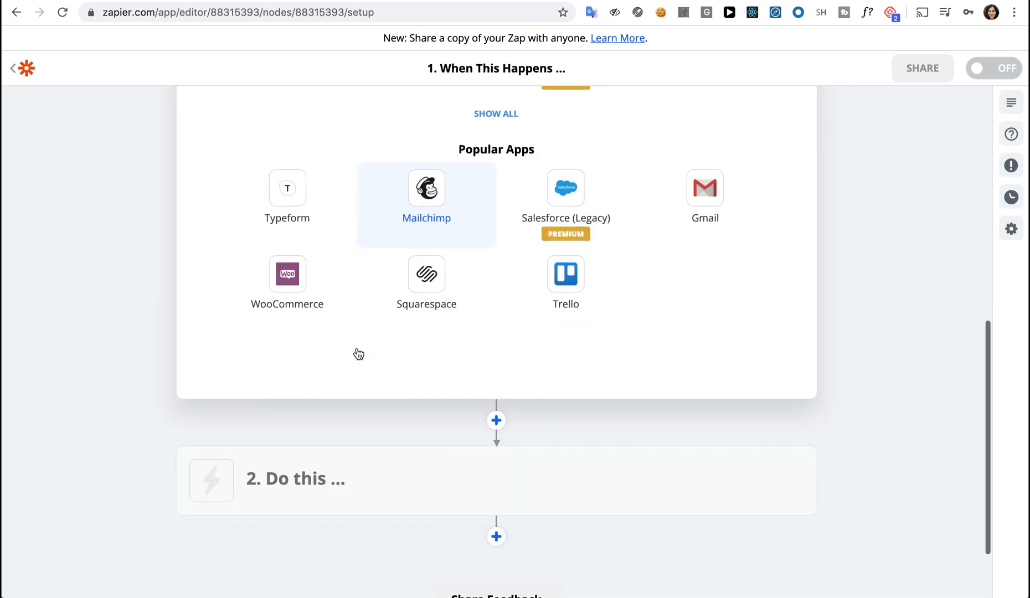
scroll(357, 352, up, 10)
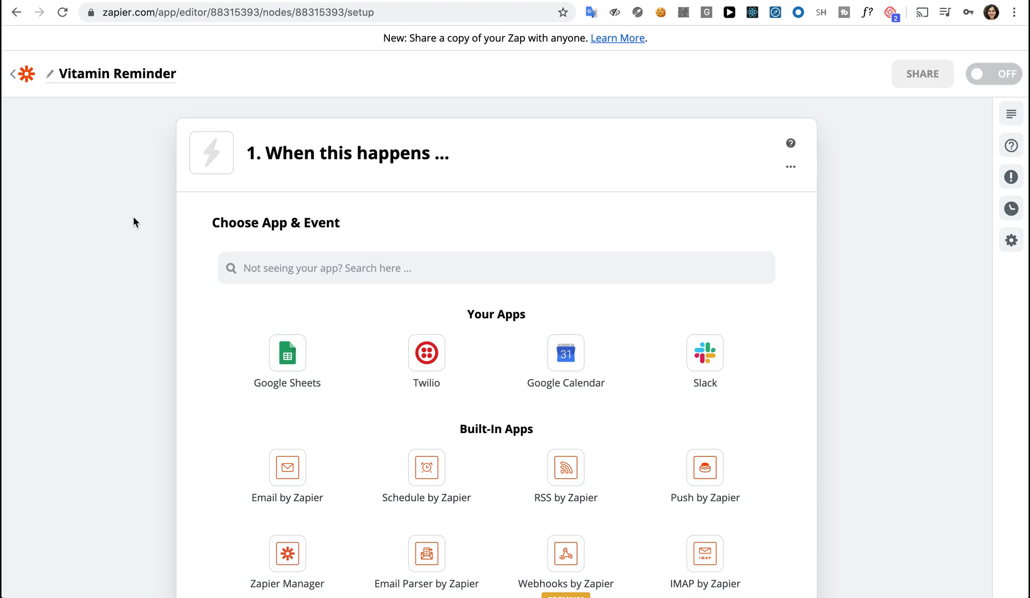
scroll(357, 352, down, 4)
scroll(358, 353, down, 6)
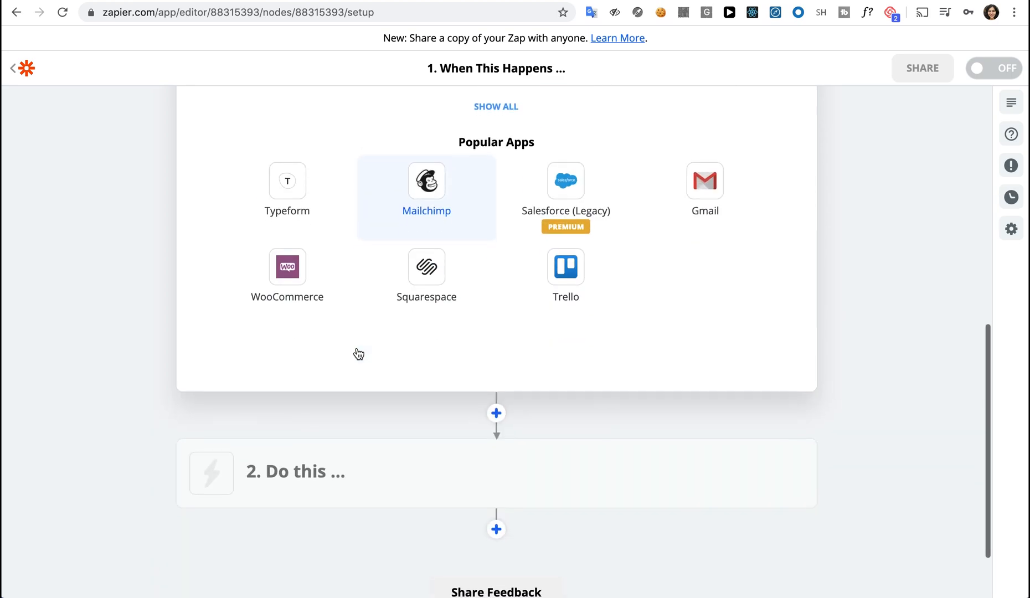
scroll(358, 354, up, 9)
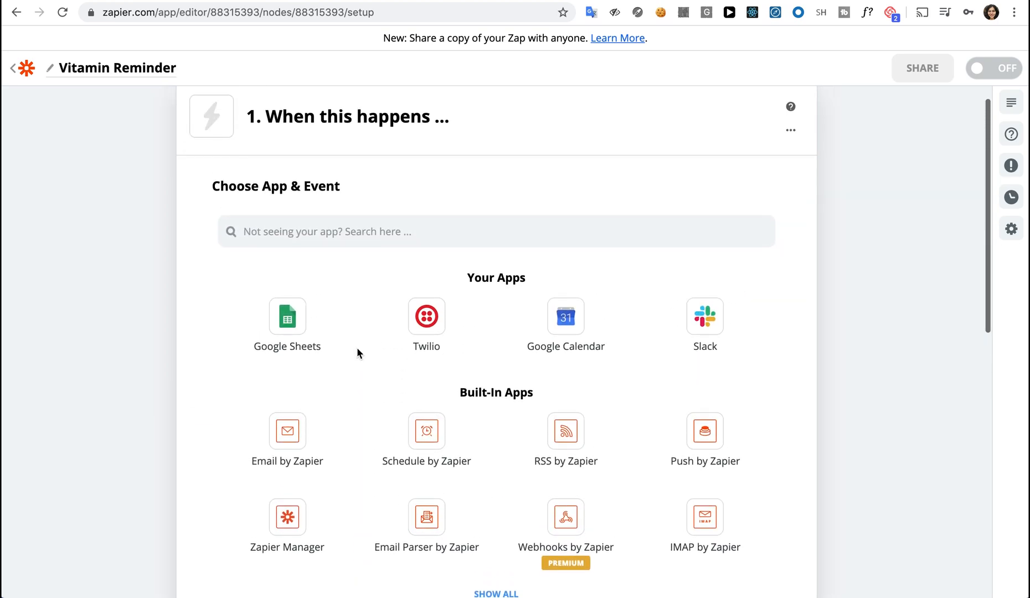
scroll(357, 353, up, 1)
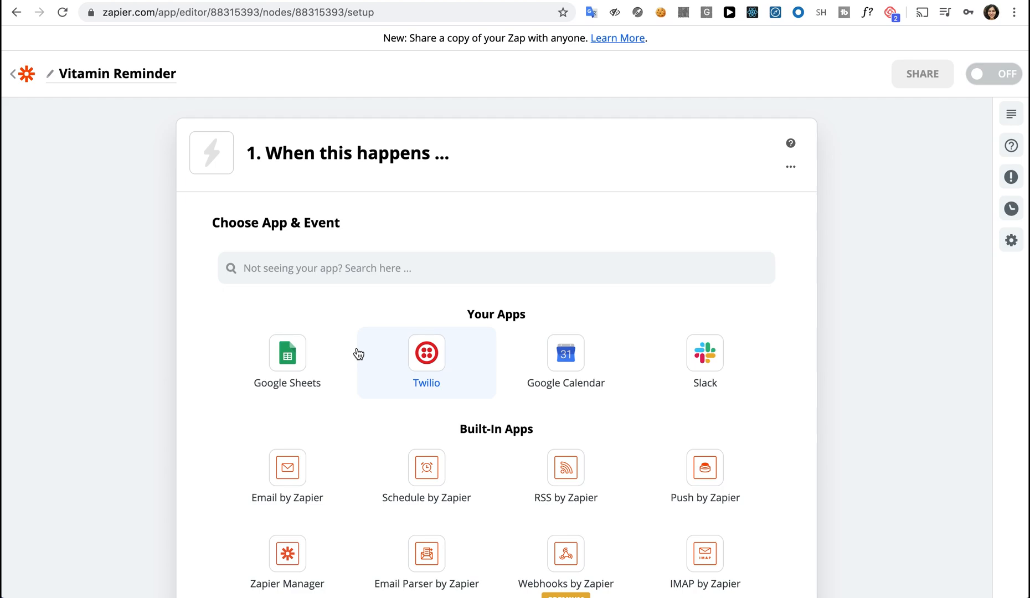
scroll(358, 353, down, 3)
click(436, 312)
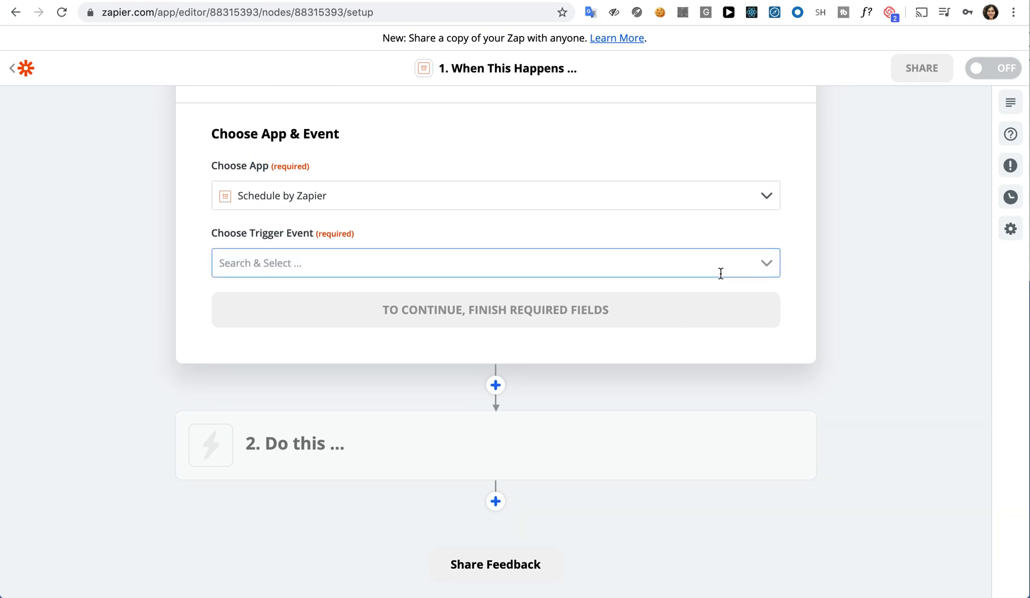
Step: Set the schedule trigger's event to Every Day and continue to its day settings
click(771, 266)
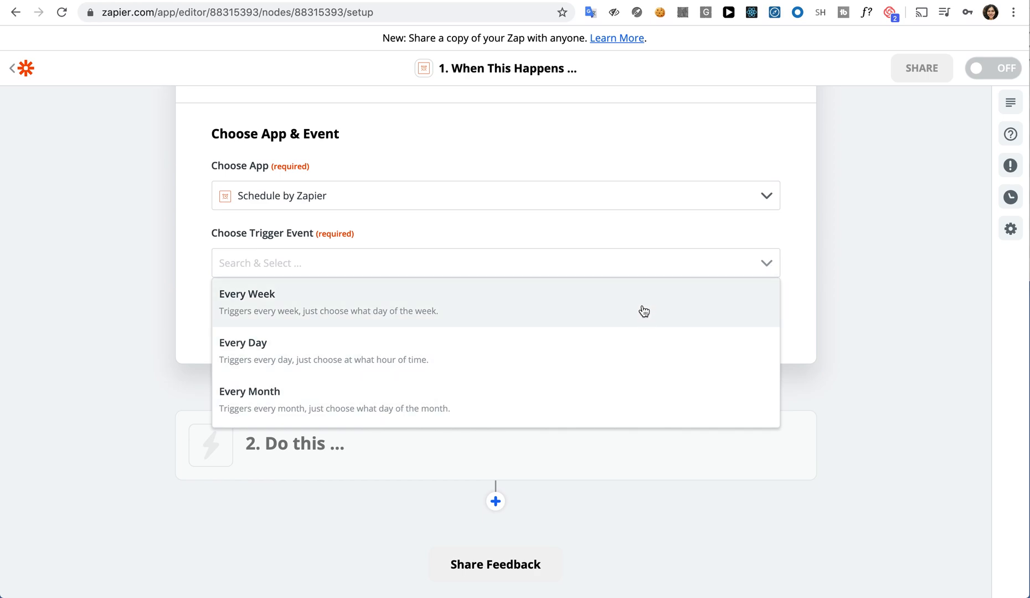
click(642, 361)
click(591, 313)
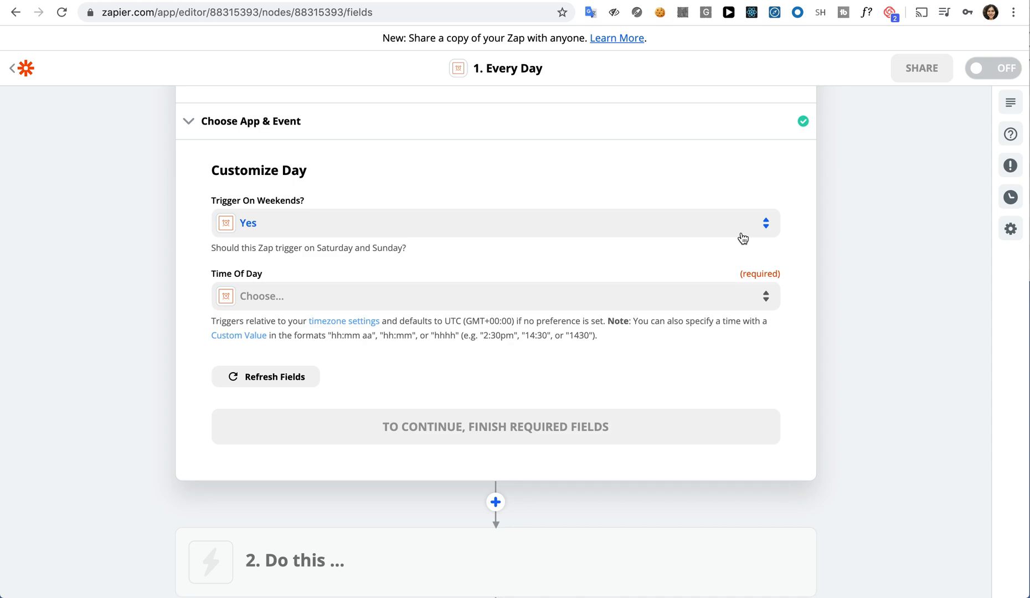
Step: Set the daily trigger to run at 8pm, with weekends included
click(766, 227)
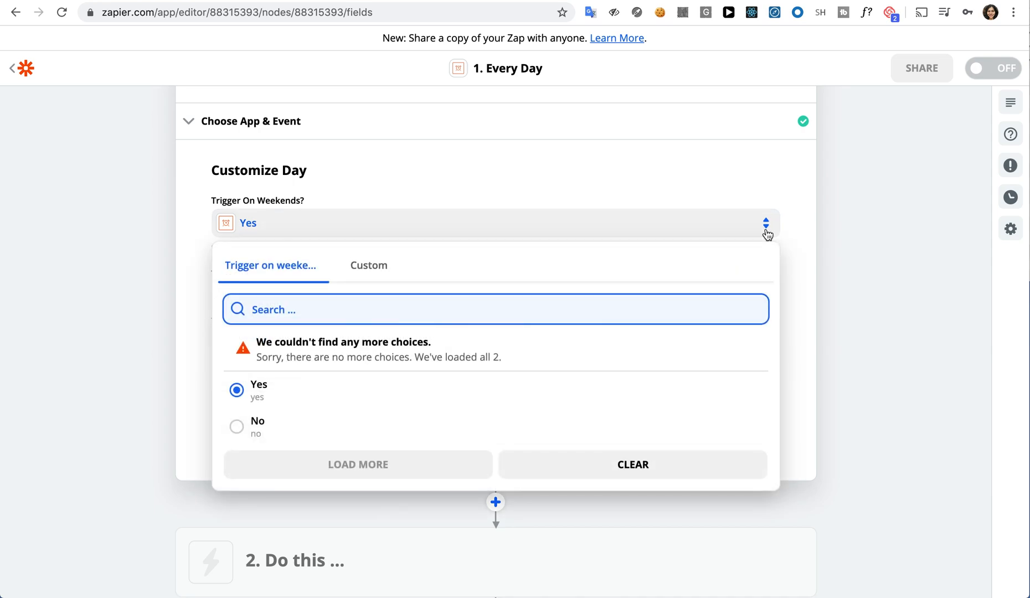
click(838, 234)
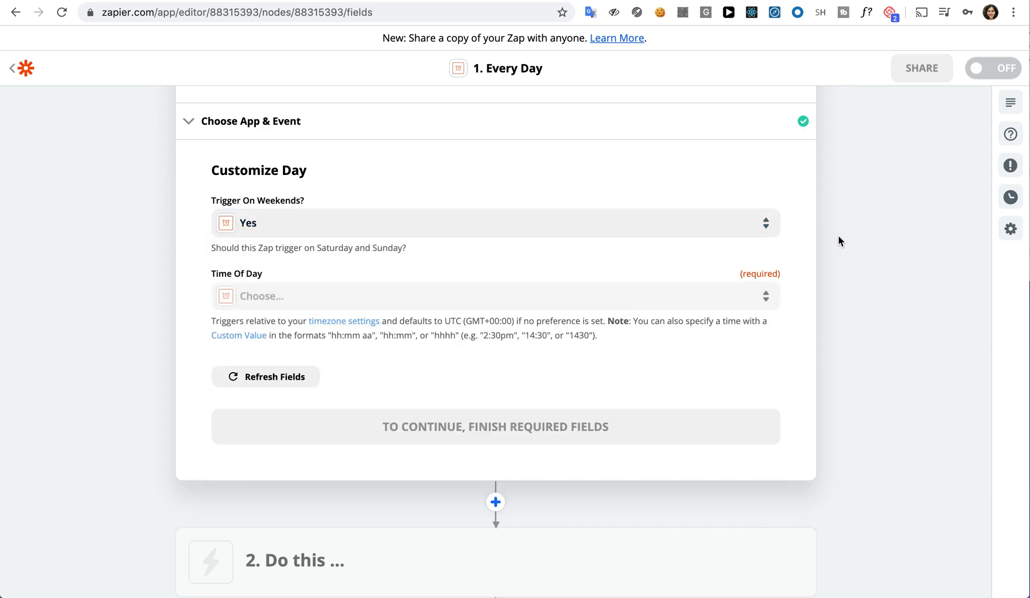
click(763, 299)
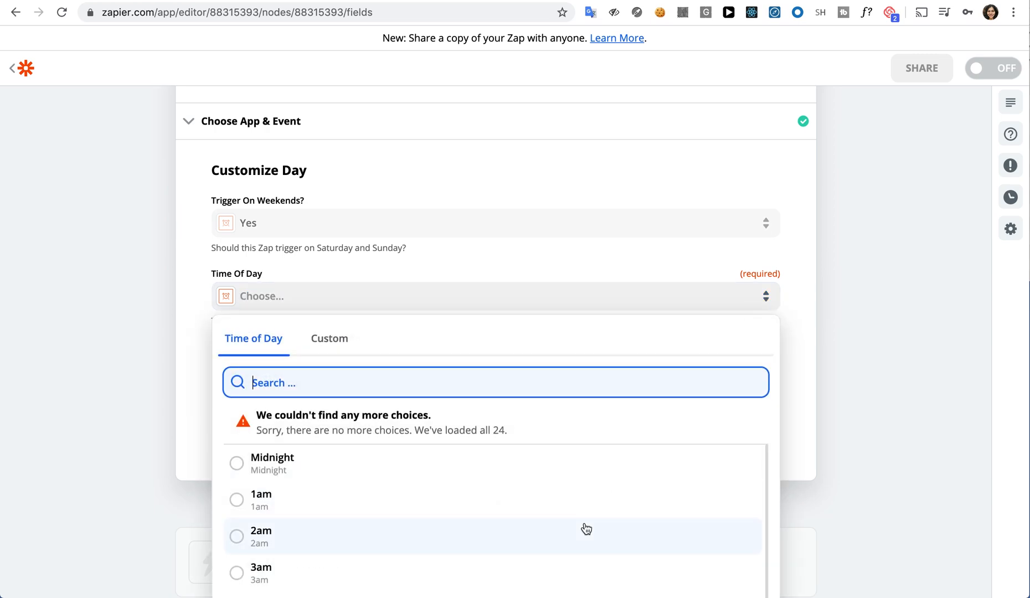
scroll(584, 529, down, 10)
click(579, 570)
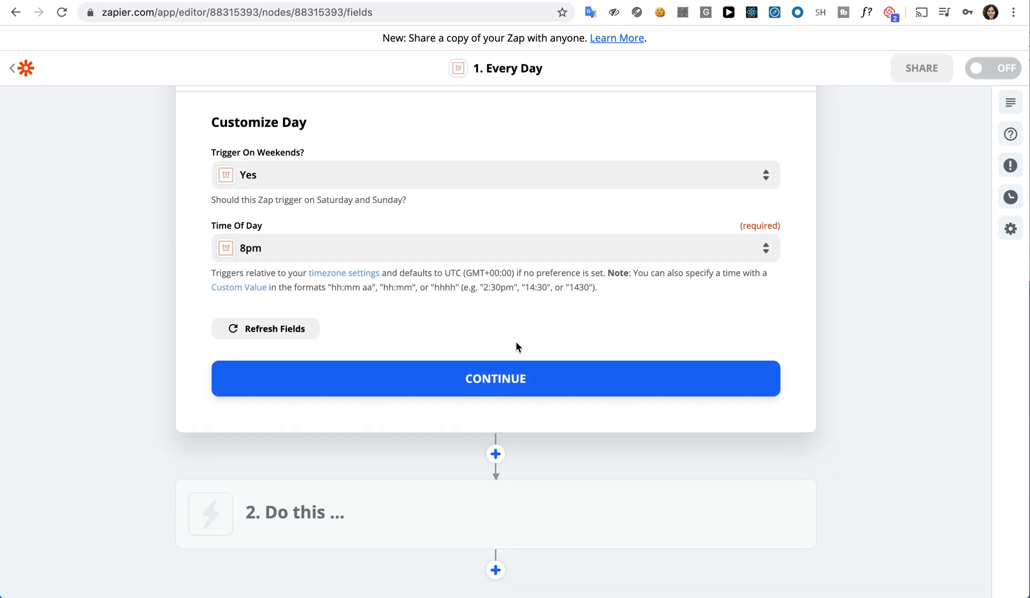
Step: Confirm the day settings, test the trigger to find sample data and continue to the action step
click(493, 376)
click(491, 373)
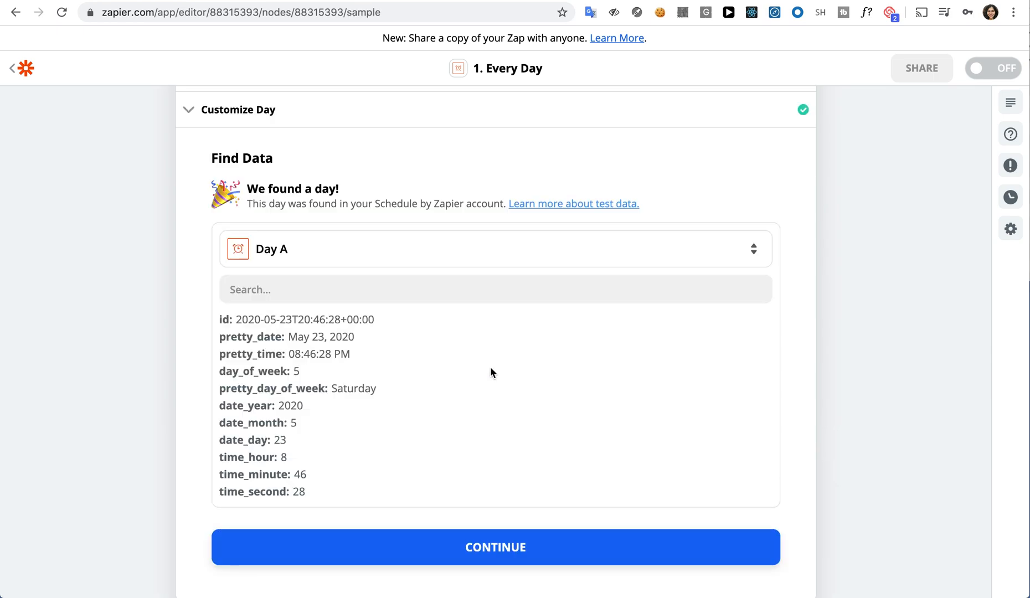
click(488, 457)
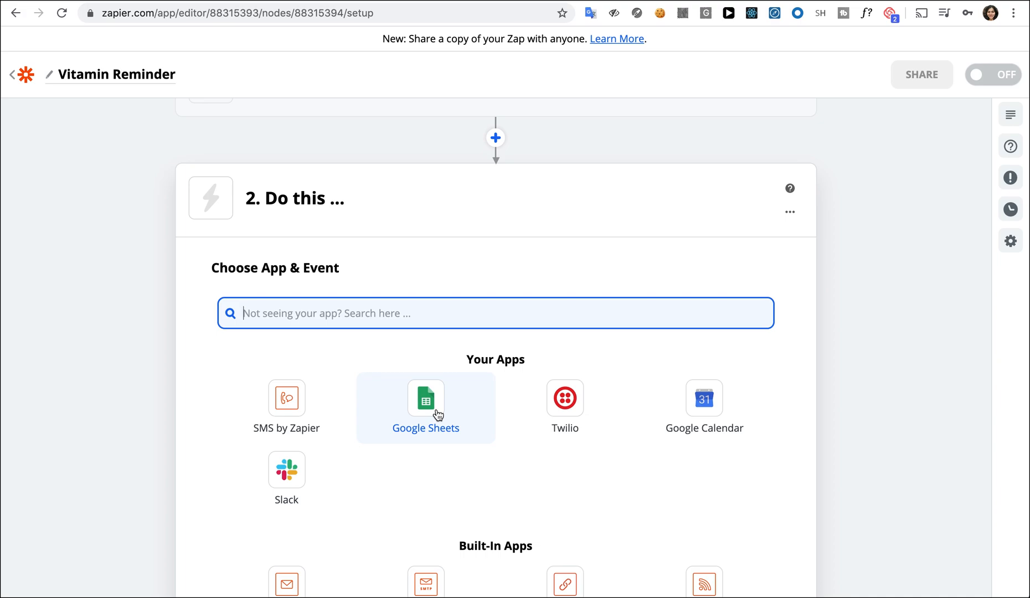
Step: Choose Google Sheets as the second step's app with Lookup Spreadsheet Row as its action event, and continue
click(438, 414)
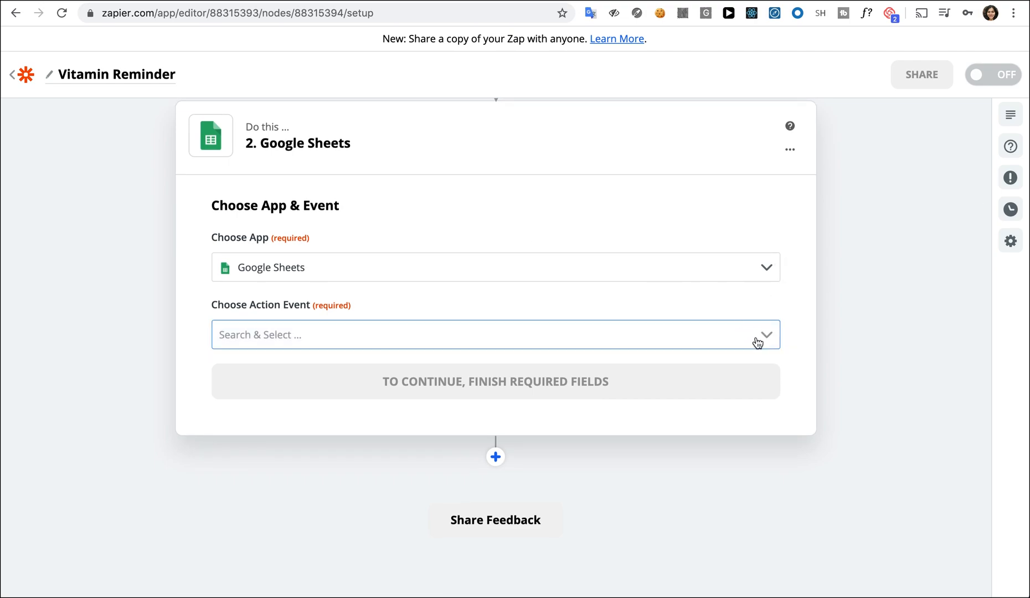
click(758, 342)
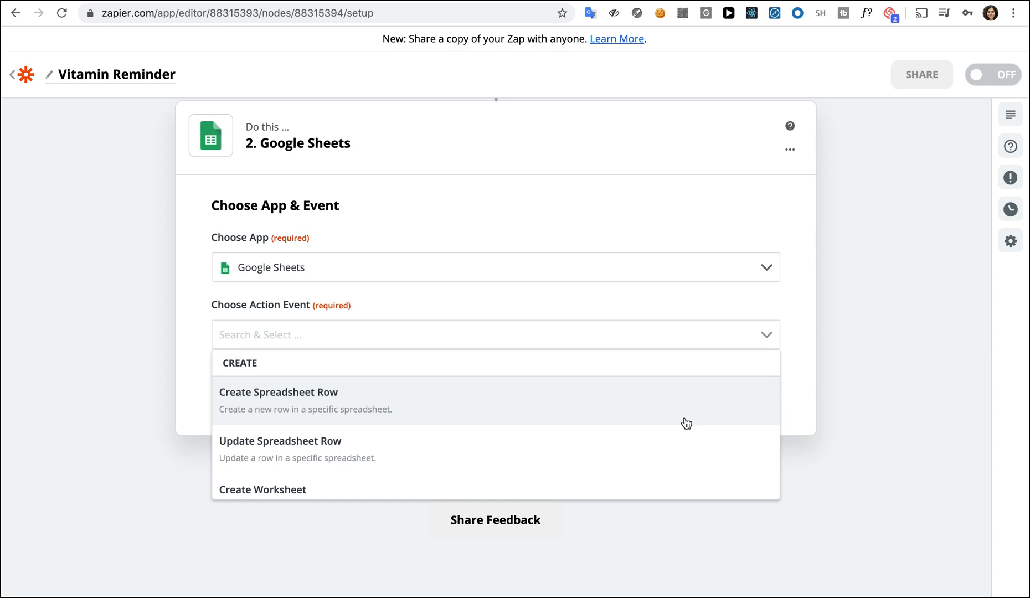
scroll(686, 423, down, 5)
scroll(686, 424, down, 5)
scroll(686, 424, down, 4)
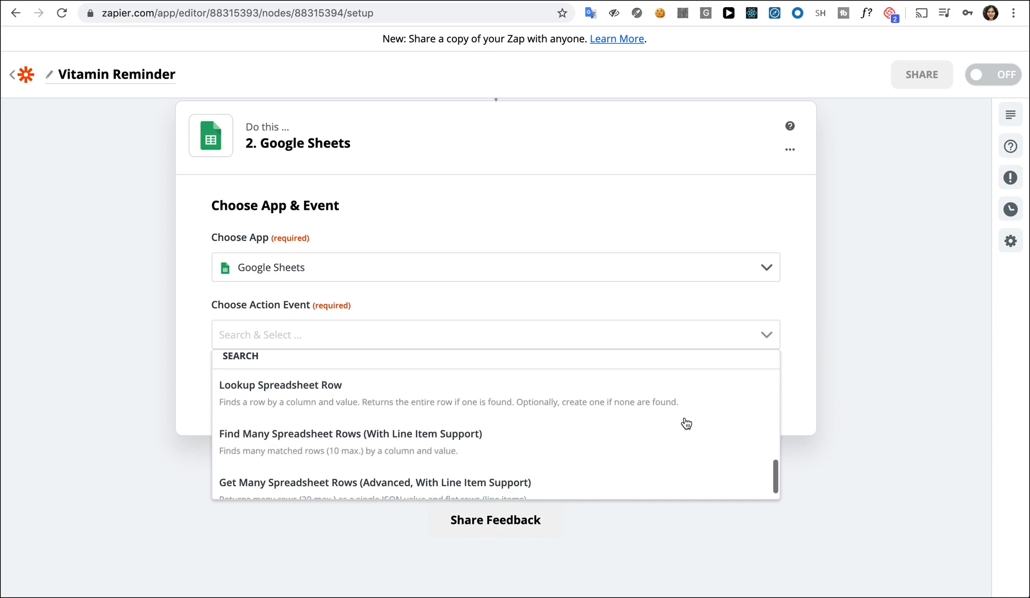
scroll(686, 424, down, 1)
scroll(673, 414, up, 2)
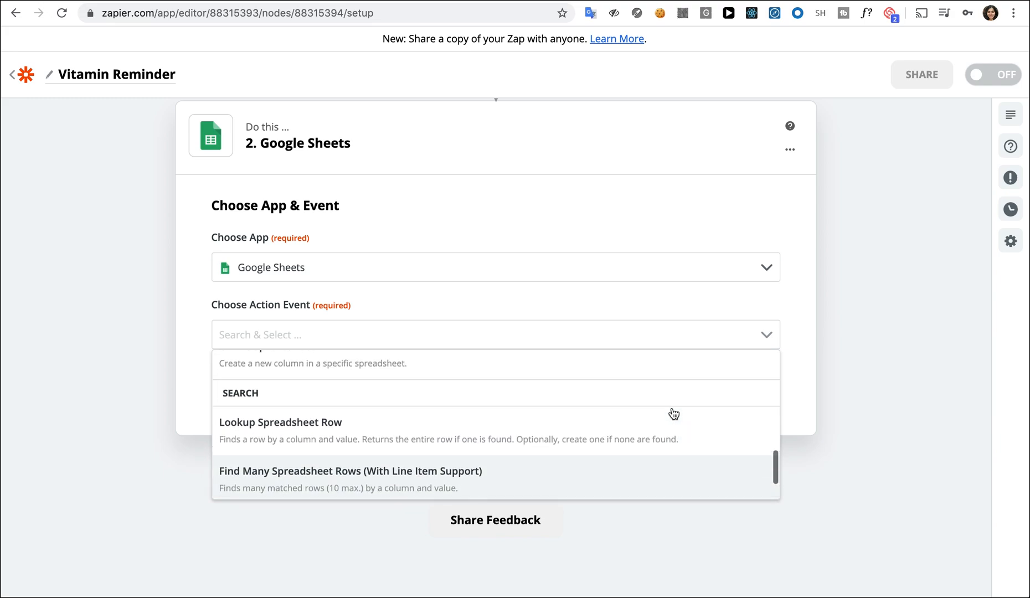
click(634, 433)
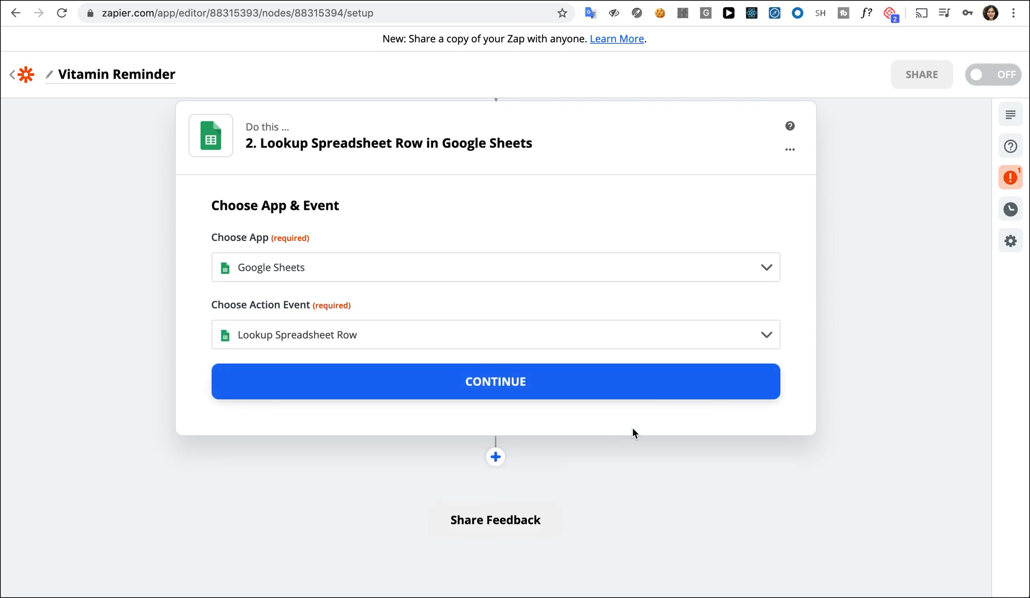
click(582, 382)
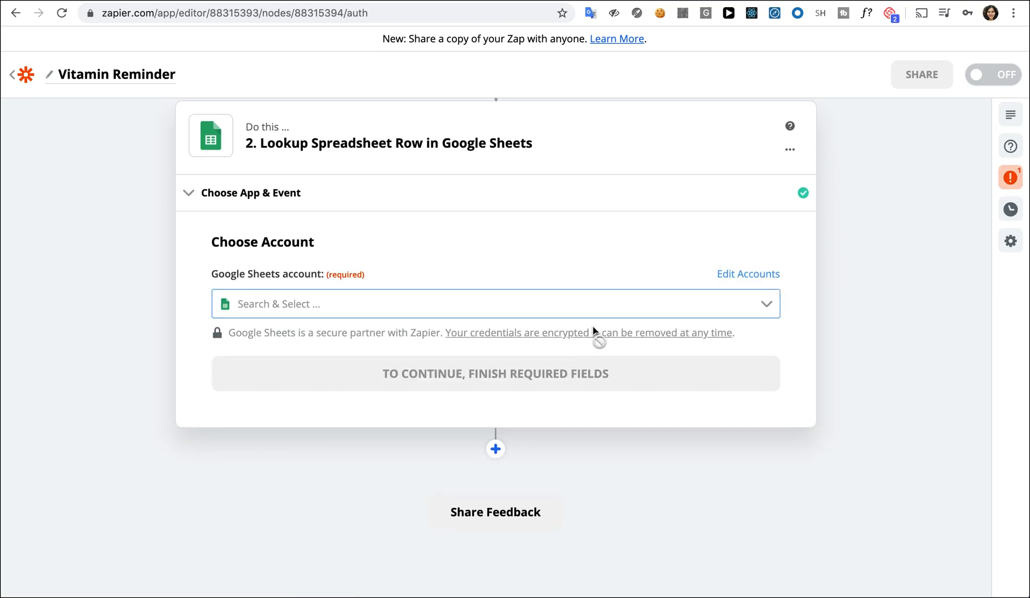
Step: Select the already connected Google Sheets account for the lookup step and continue to the row settings
scroll(613, 281, down, 1)
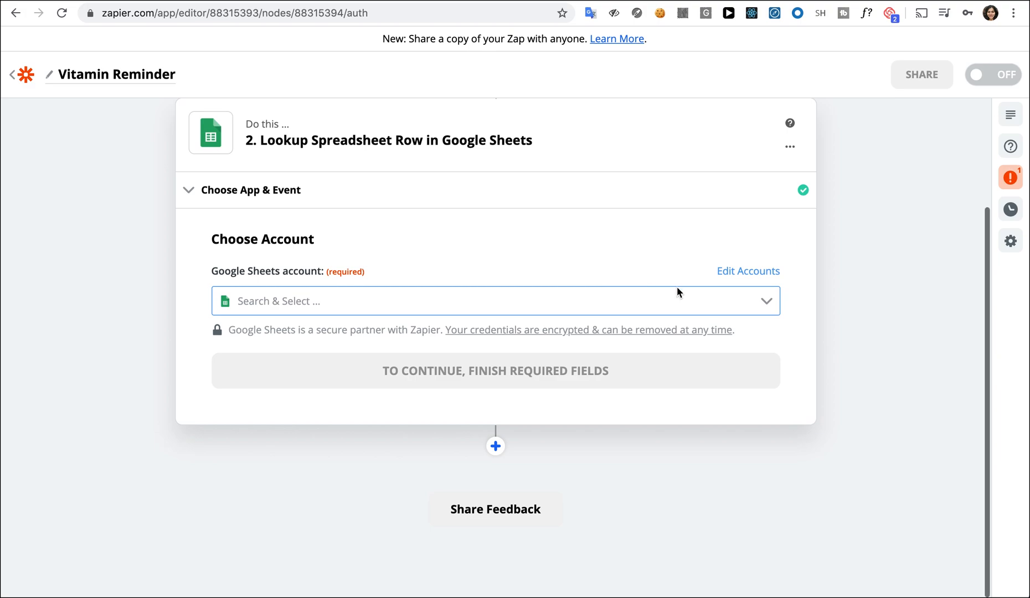
click(770, 304)
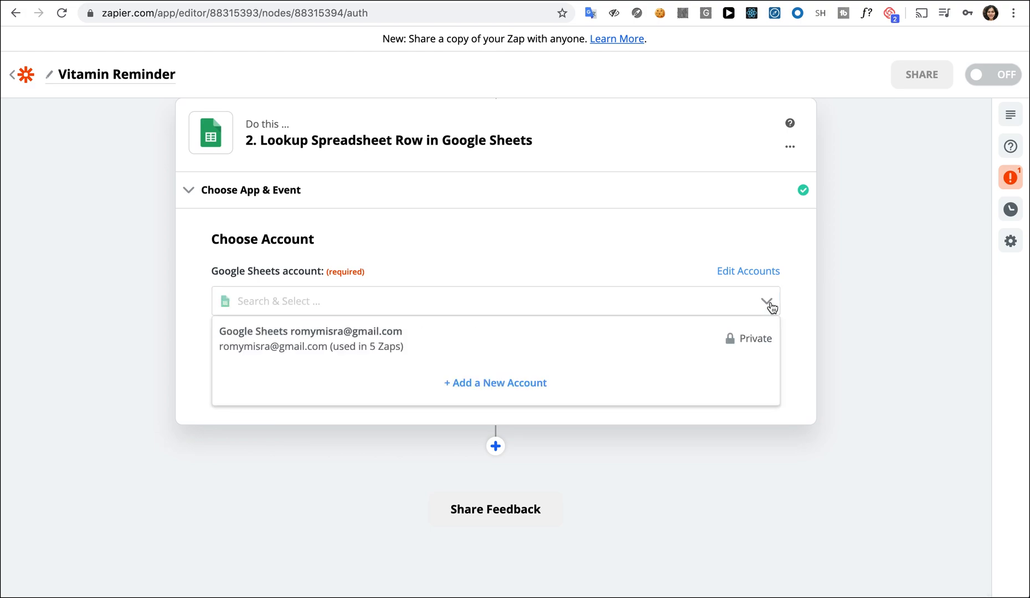
click(687, 332)
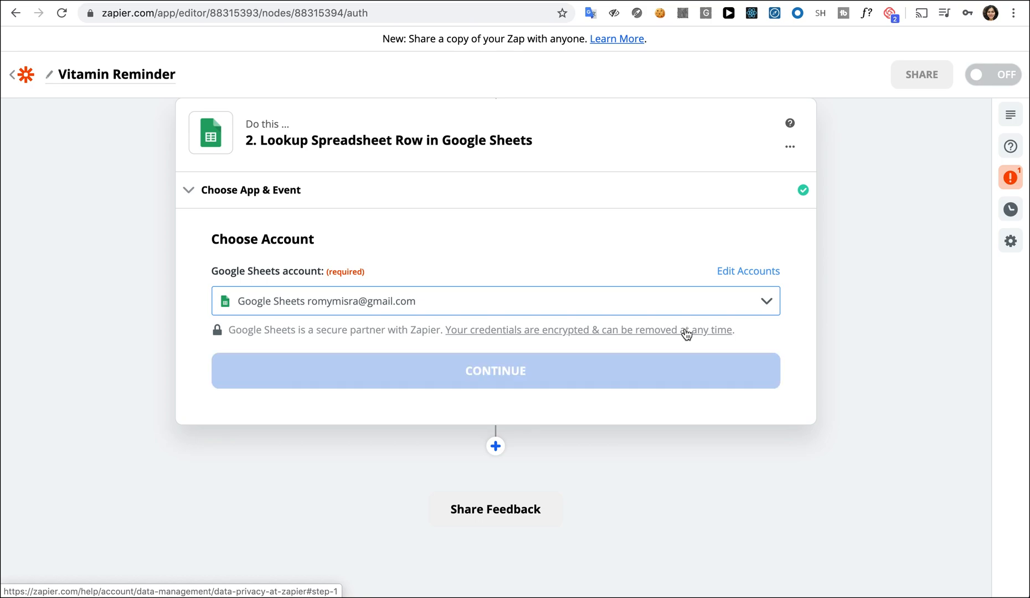
click(675, 362)
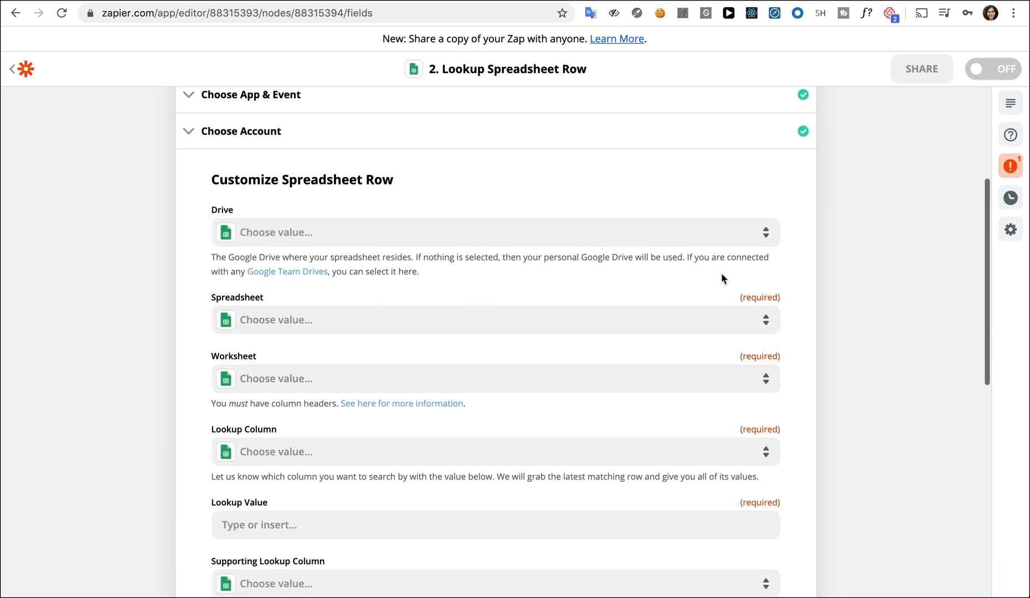
Step: Set the lookup step's spreadsheet to Reminders and its worksheet to Health
click(769, 326)
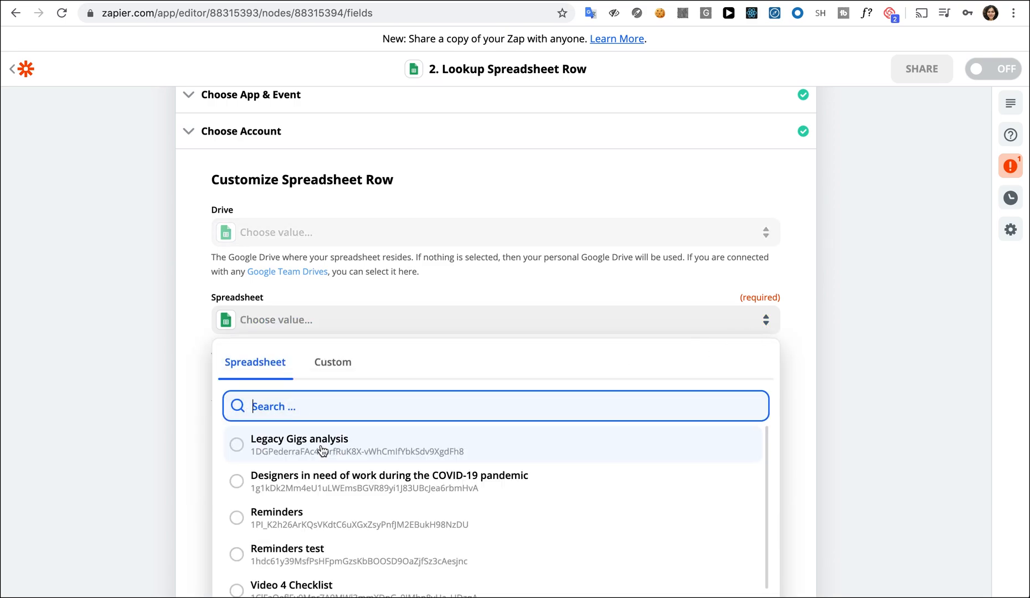
scroll(324, 479, down, 1)
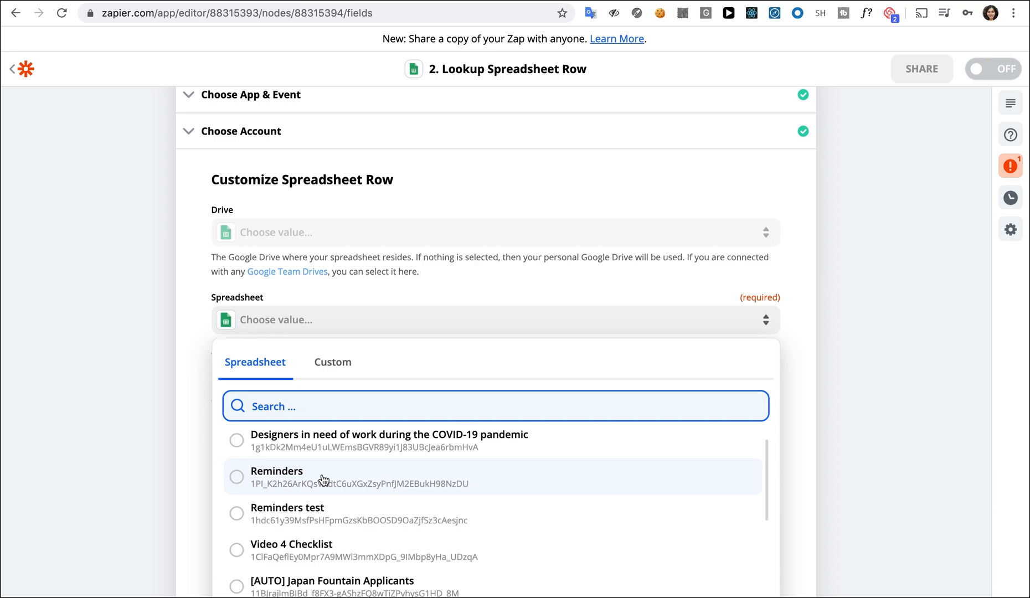
click(324, 479)
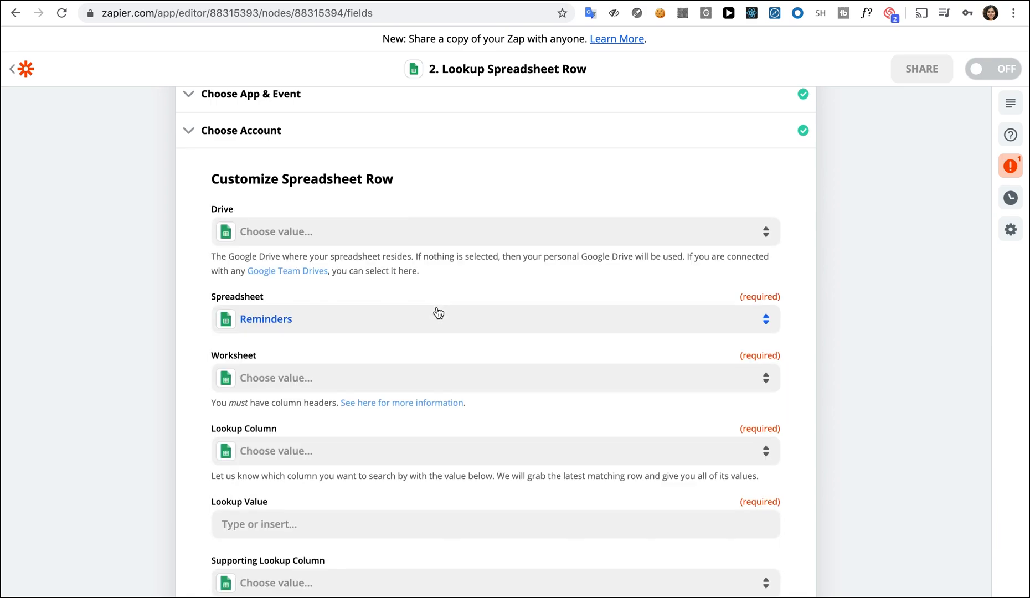
scroll(550, 282, down, 2)
click(767, 298)
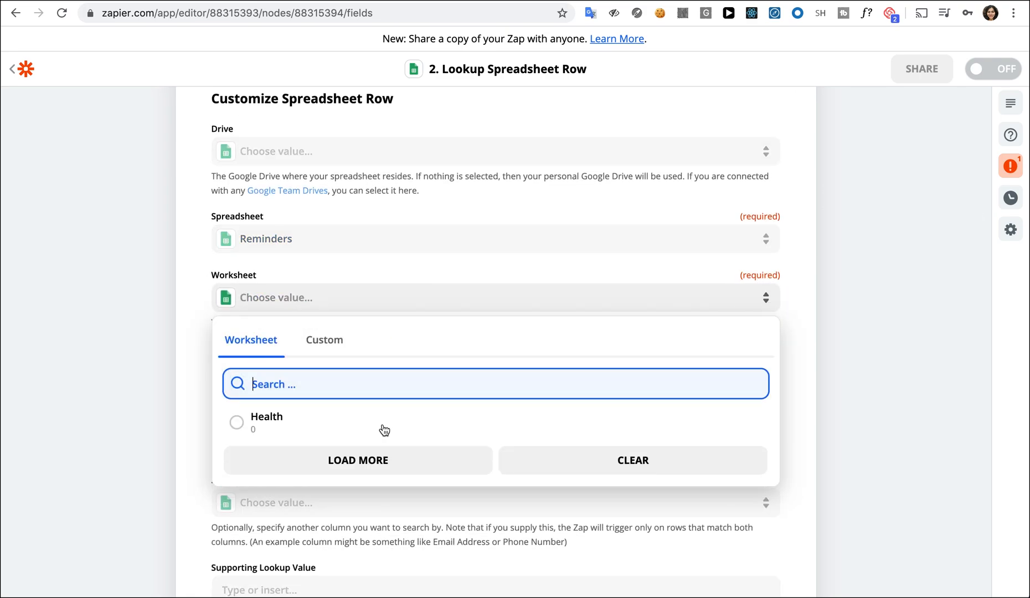
click(248, 436)
Step: Check the column headers in the Reminders sheet, then set the lookup column to Type and the lookup value to Vitamins
scroll(426, 313, down, 1)
click(761, 330)
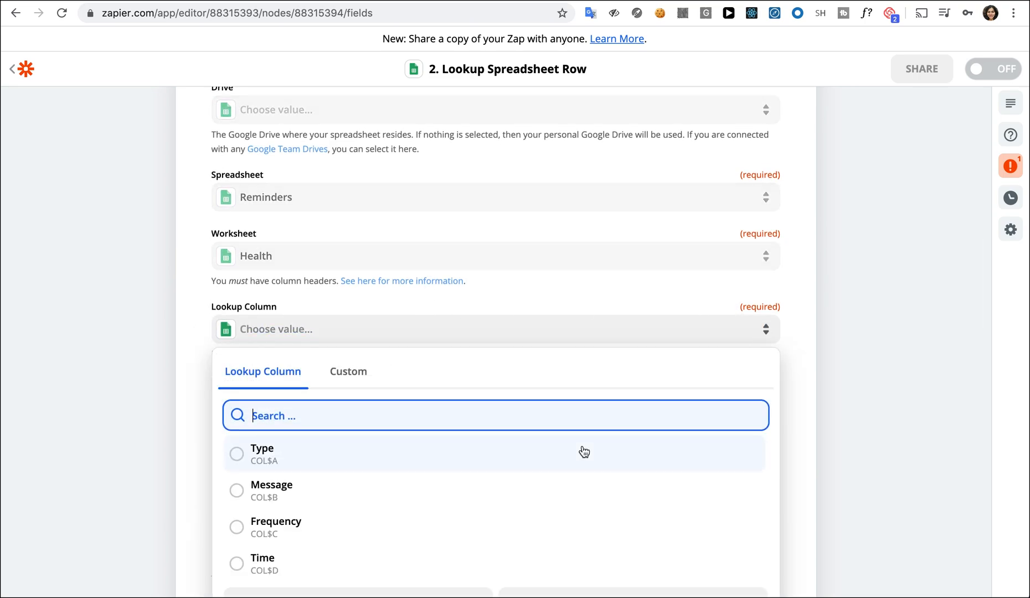
click(158, 1)
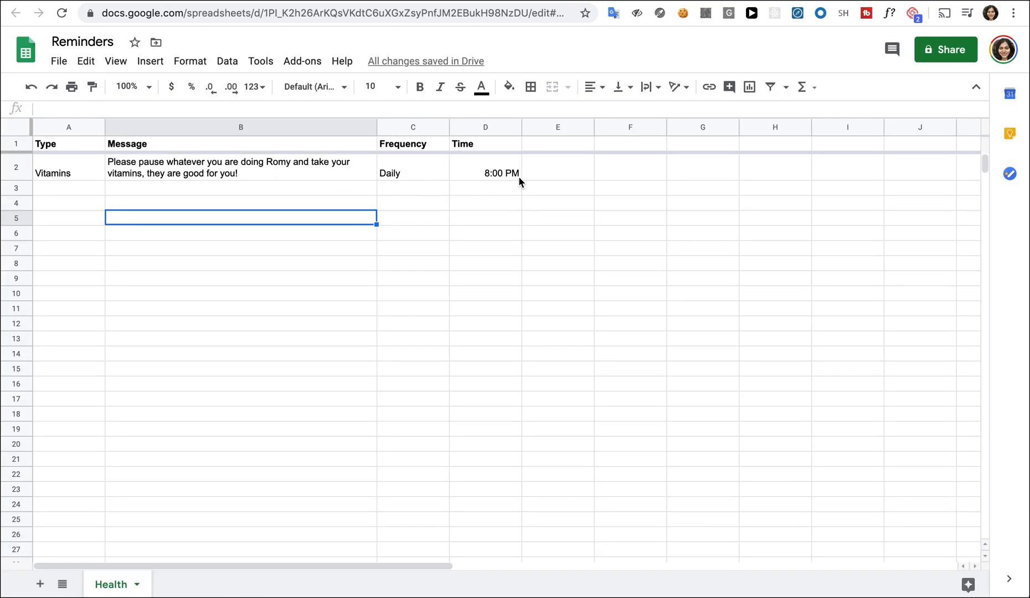
key(ctrl+shift+Tab)
click(667, 310)
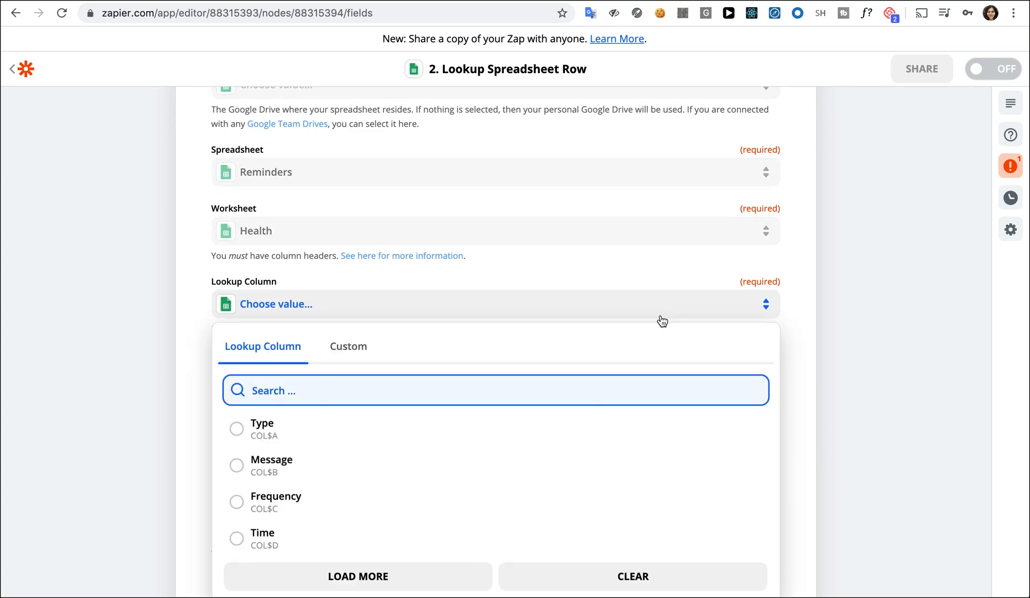
click(610, 442)
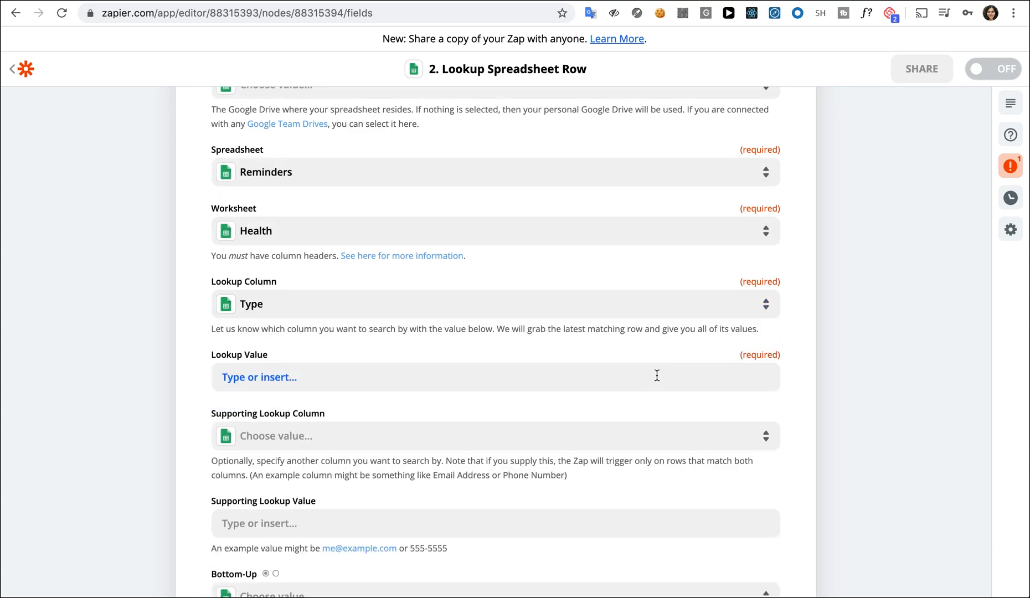
click(568, 380)
text(Vitamins)
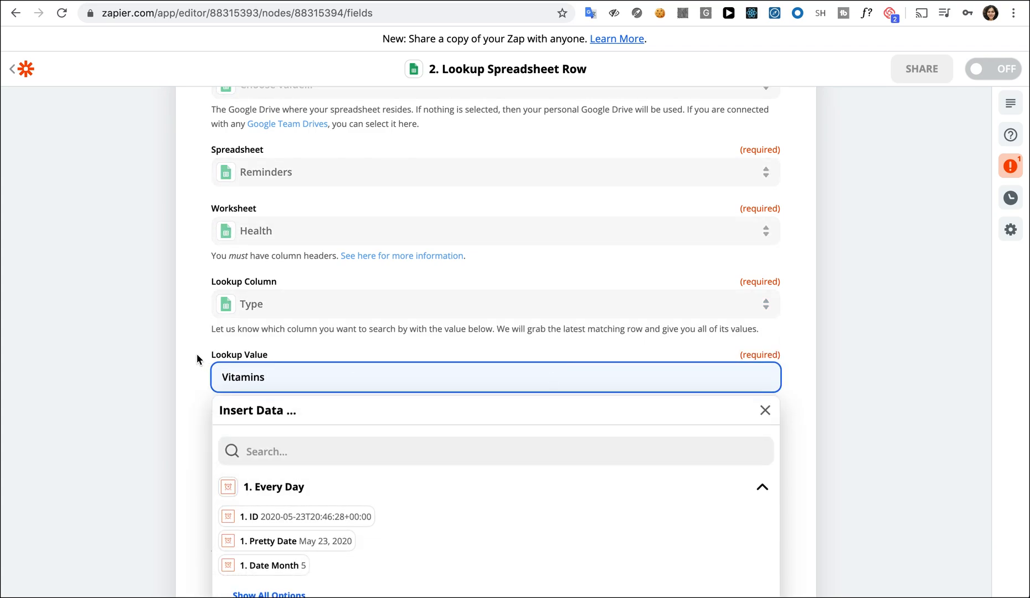
click(195, 361)
Step: Leave the optional lookup fields empty, review the search summary and test the spreadsheet row lookup
scroll(191, 376, down, 5)
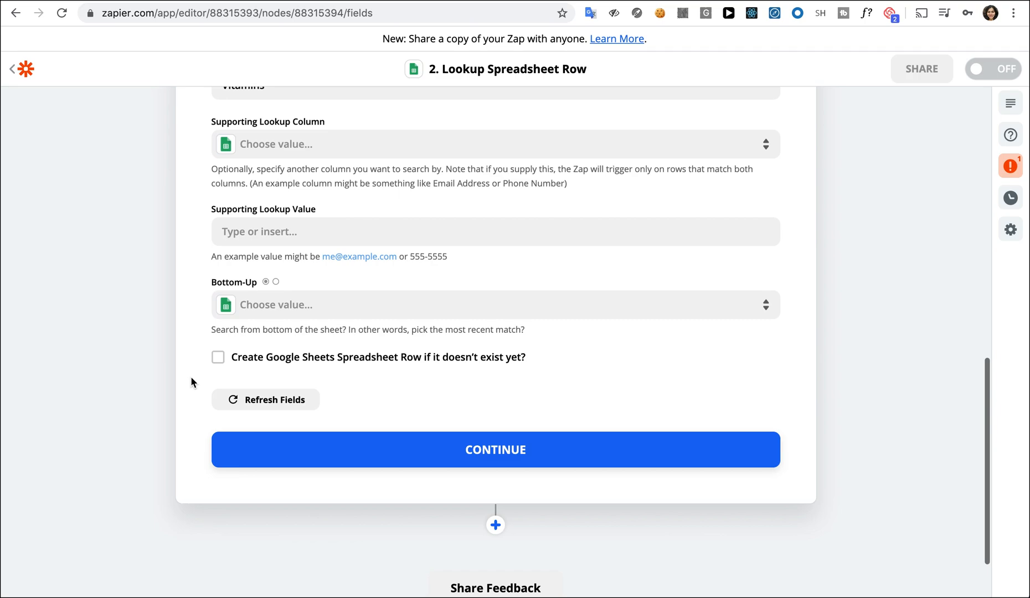
click(481, 449)
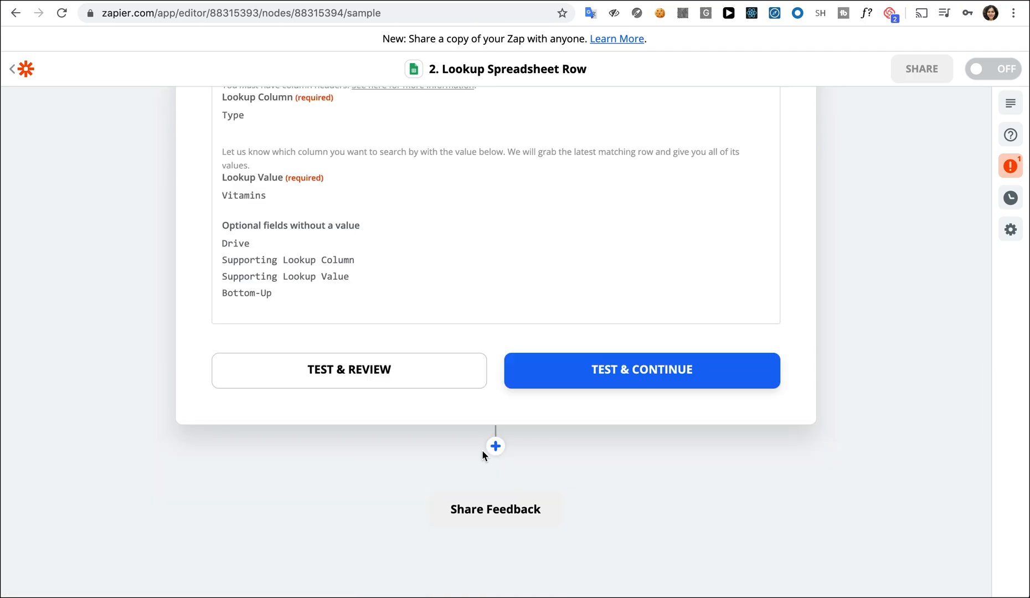
scroll(452, 354, up, 5)
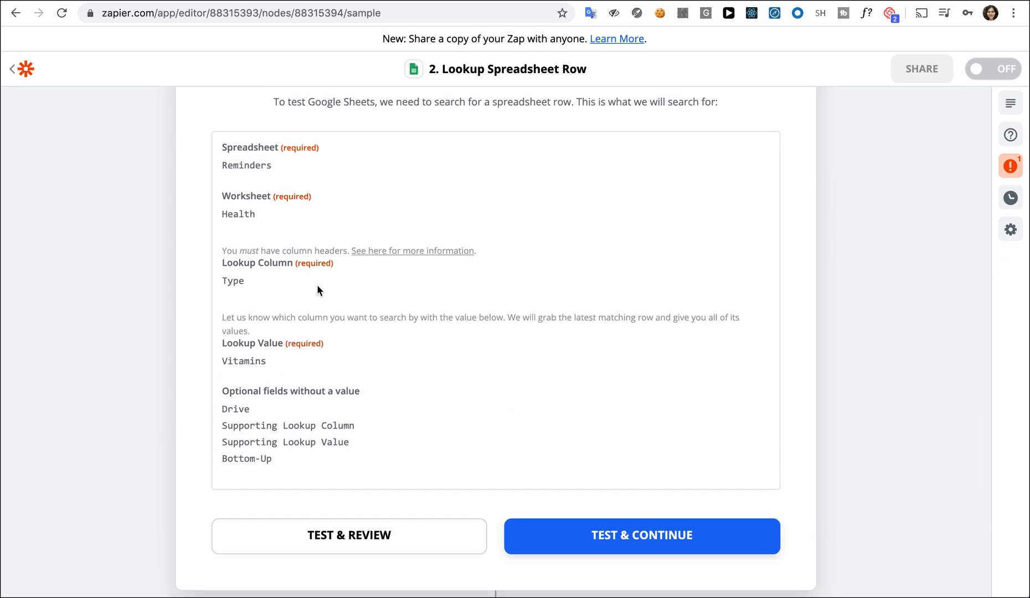
click(664, 551)
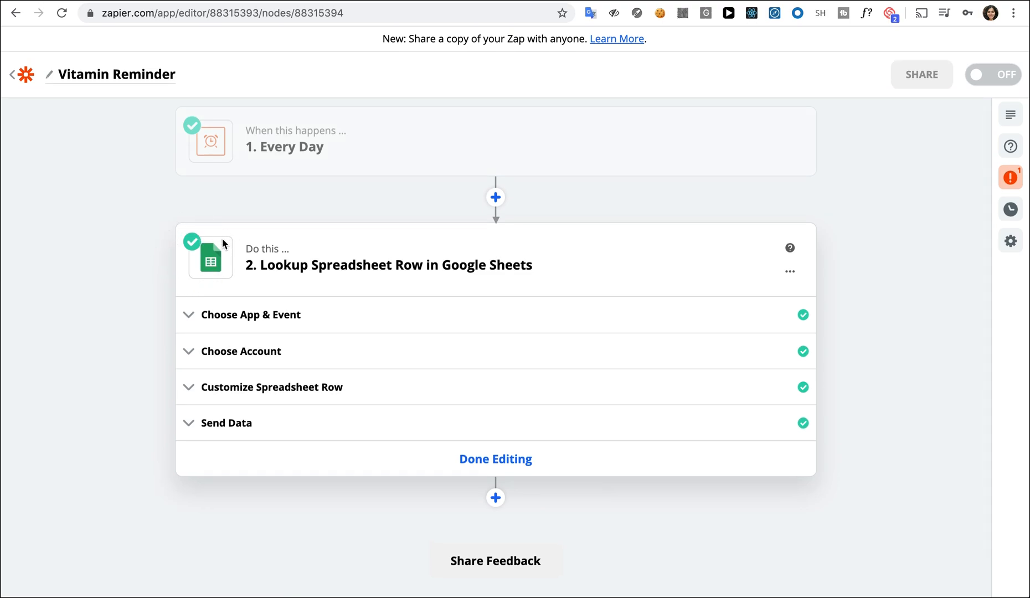
Step: Add a third step after the spreadsheet lookup, using SMS by Zapier as its app
scroll(672, 277, down, 2)
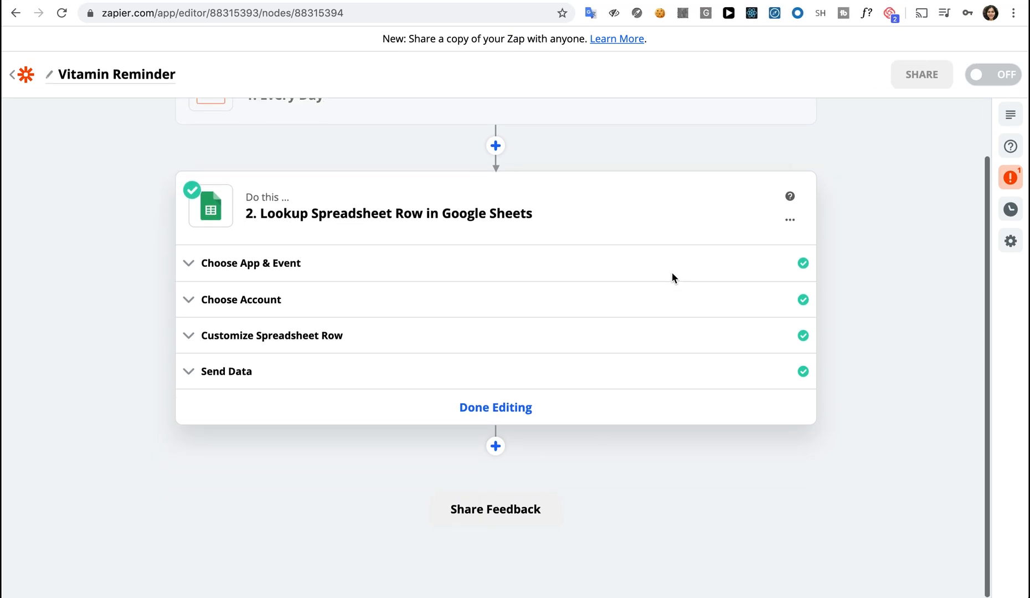
click(496, 446)
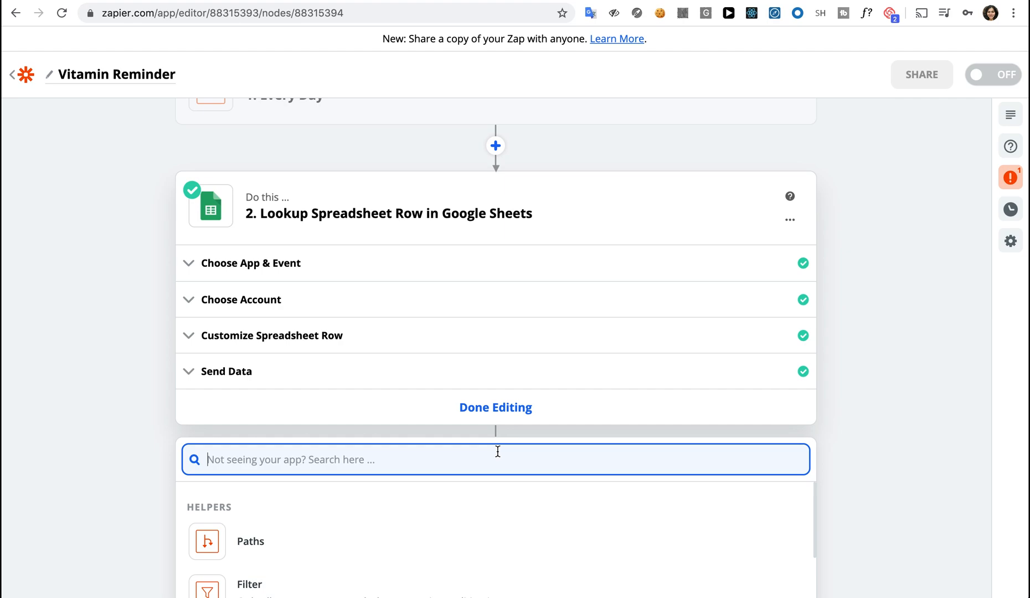
scroll(497, 454, down, 6)
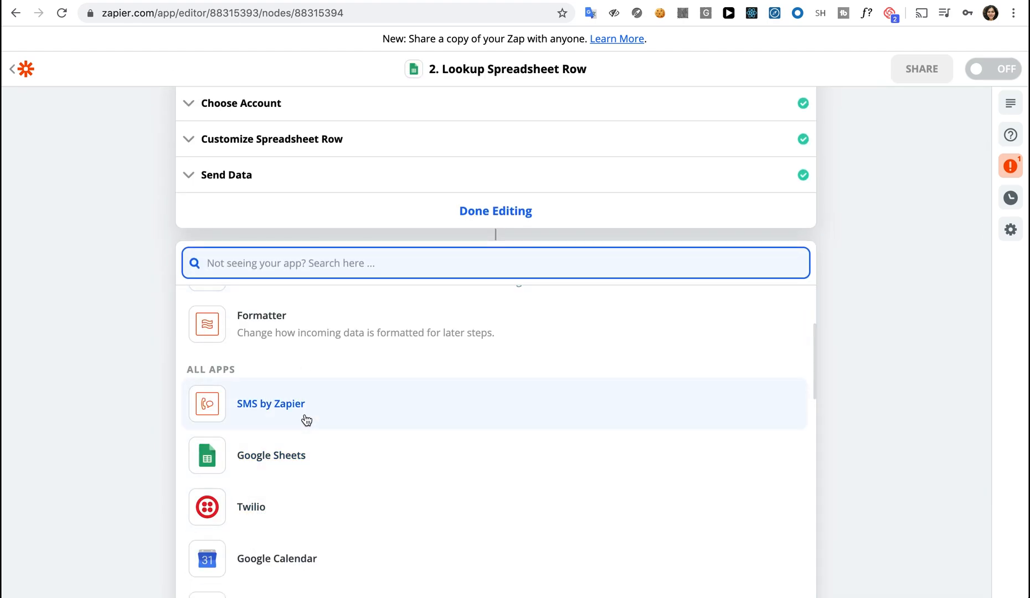
click(306, 418)
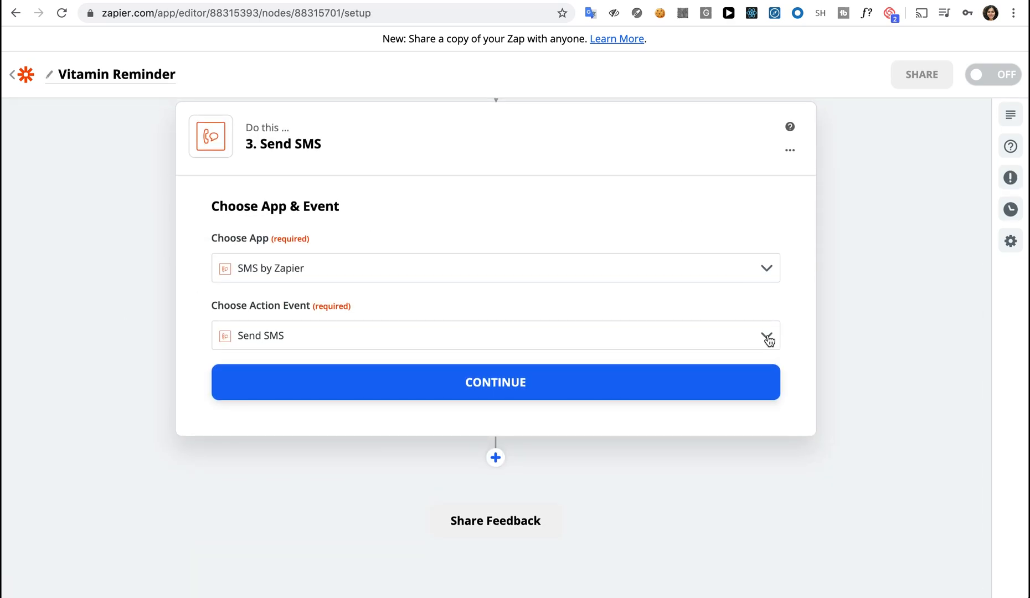
Step: Keep Send SMS as the action event and choose the SMS account for the third step
click(660, 383)
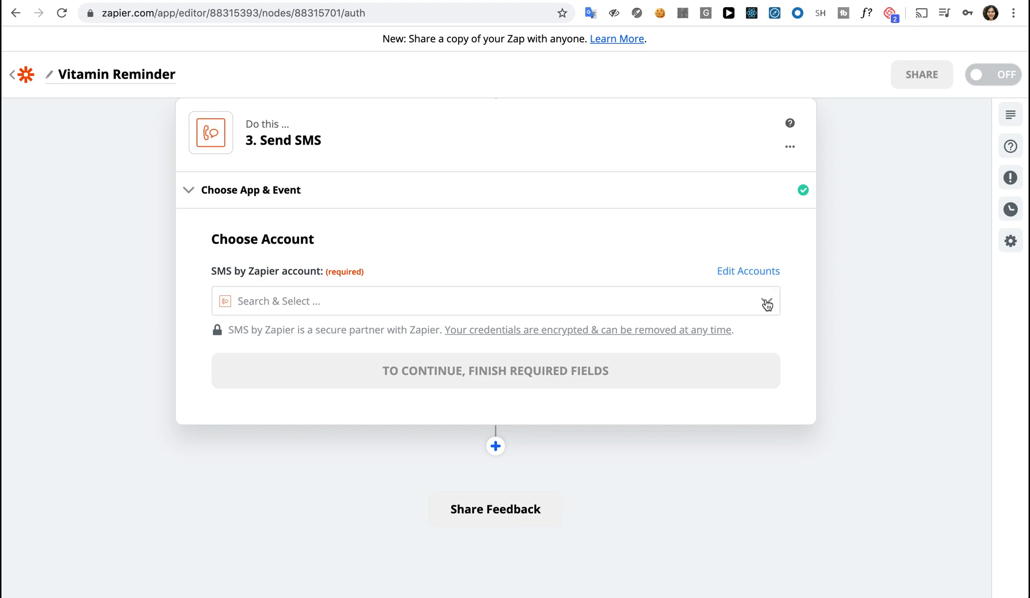
click(675, 339)
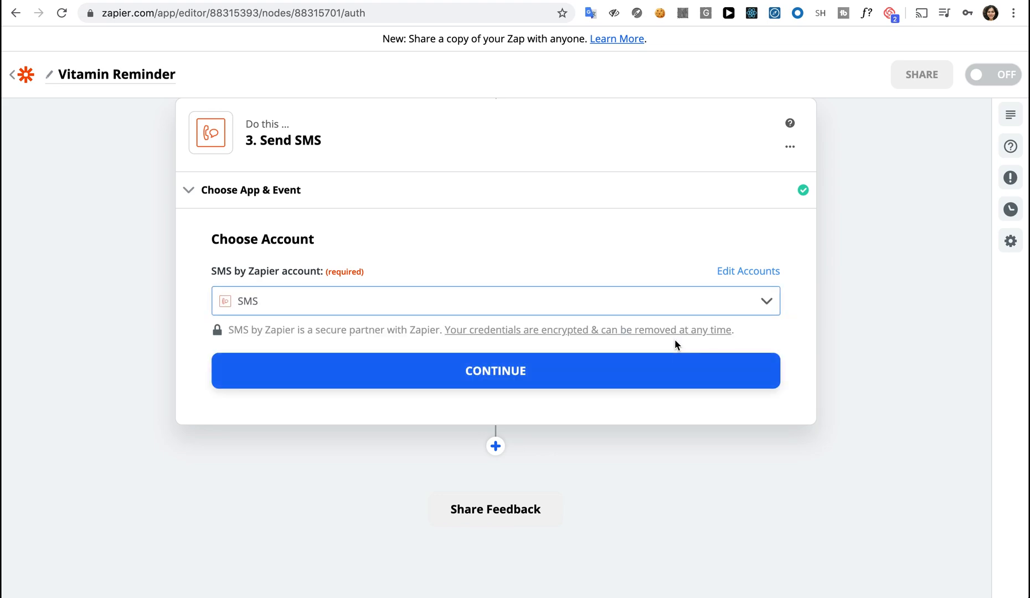
click(635, 368)
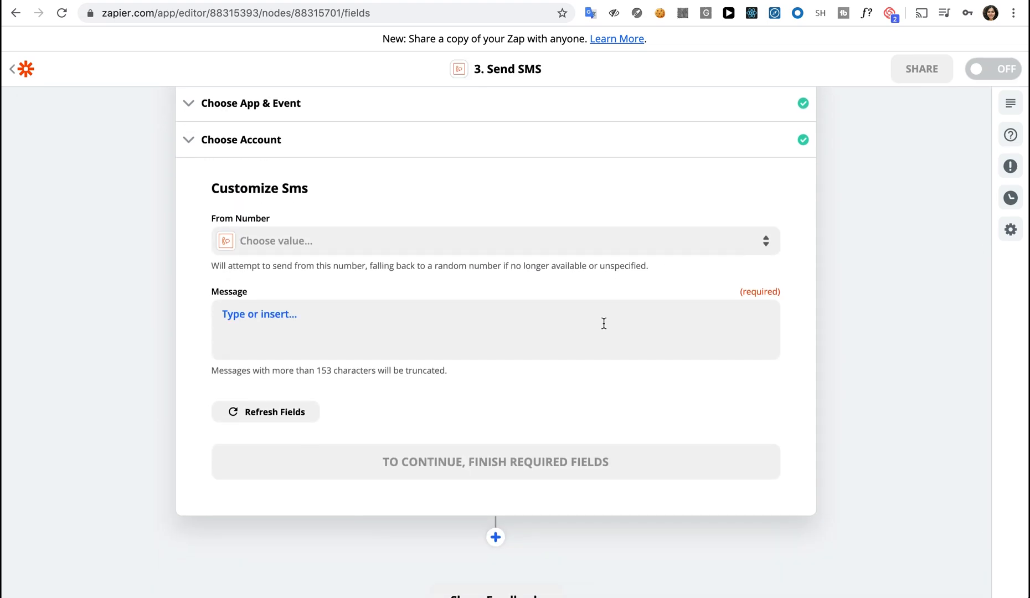
Step: Insert the Message field from the spreadsheet lookup step as the SMS message
click(604, 323)
click(459, 491)
scroll(462, 524, down, 3)
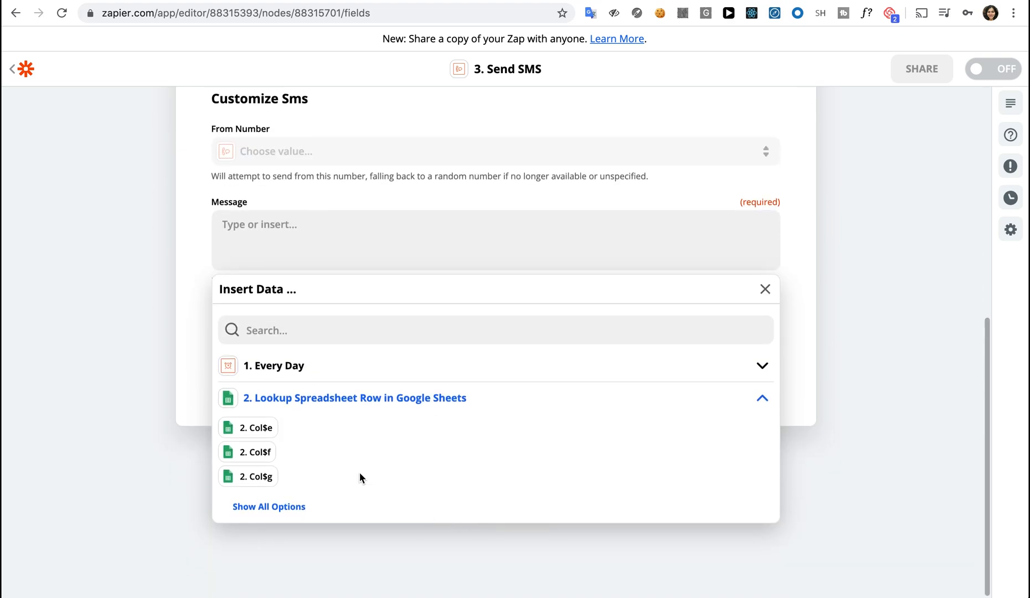
click(275, 507)
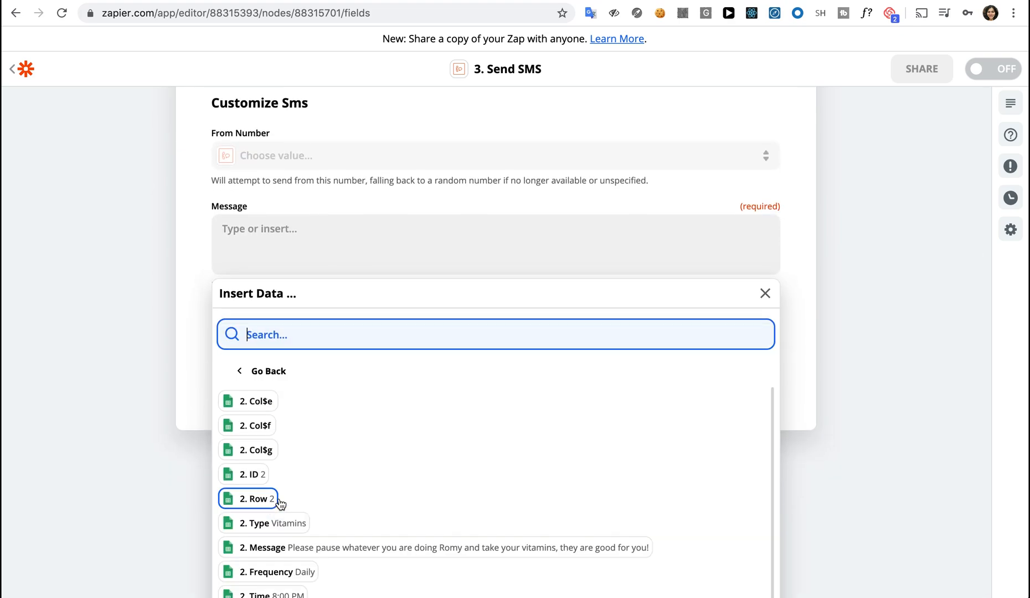
scroll(299, 476, down, 1)
click(318, 521)
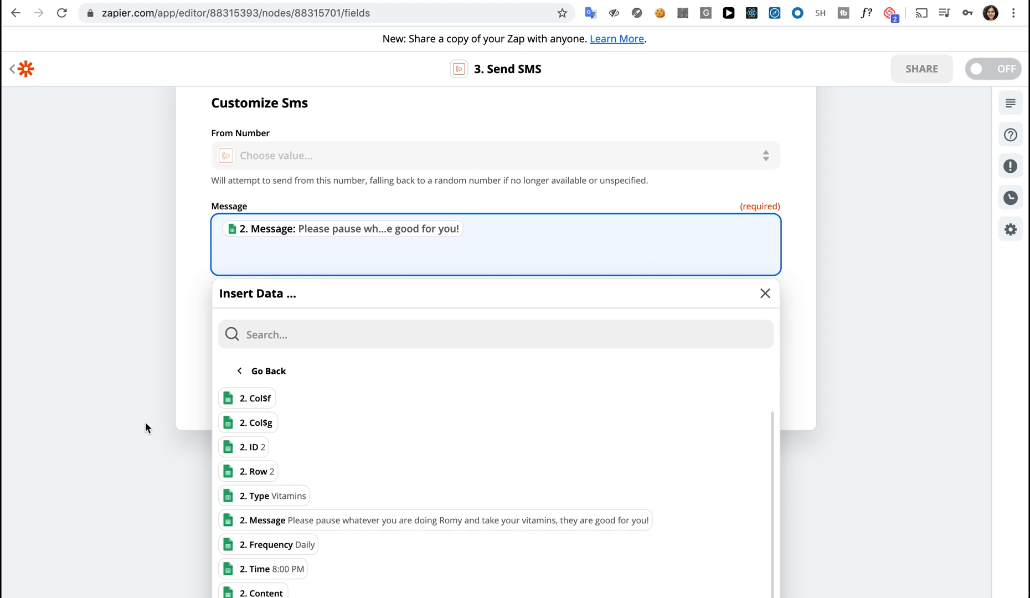
click(134, 412)
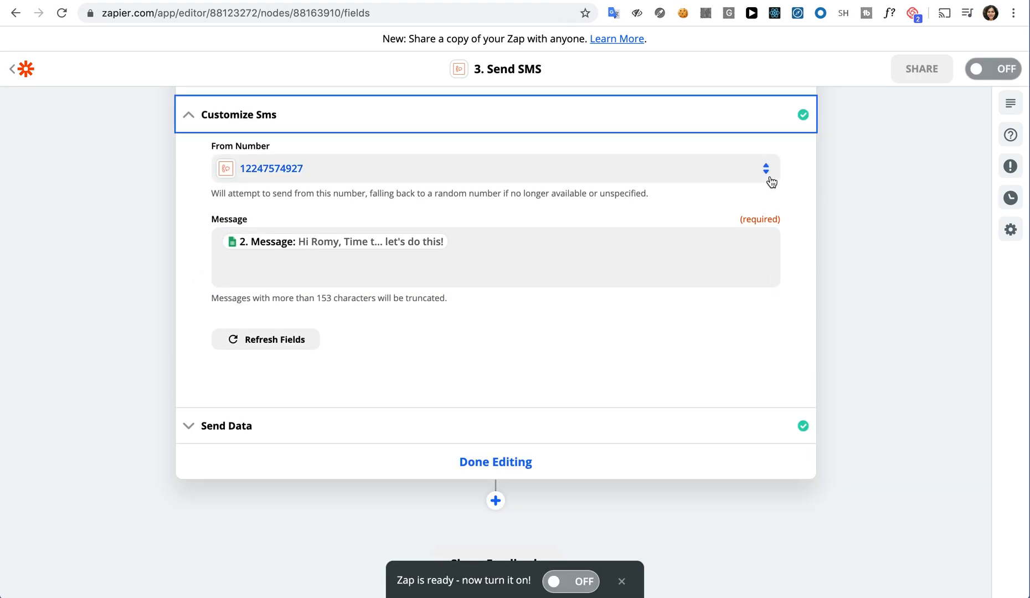
Step: Examine the sender options offered for the SMS From Number, including Random
click(771, 179)
scroll(688, 364, down, 7)
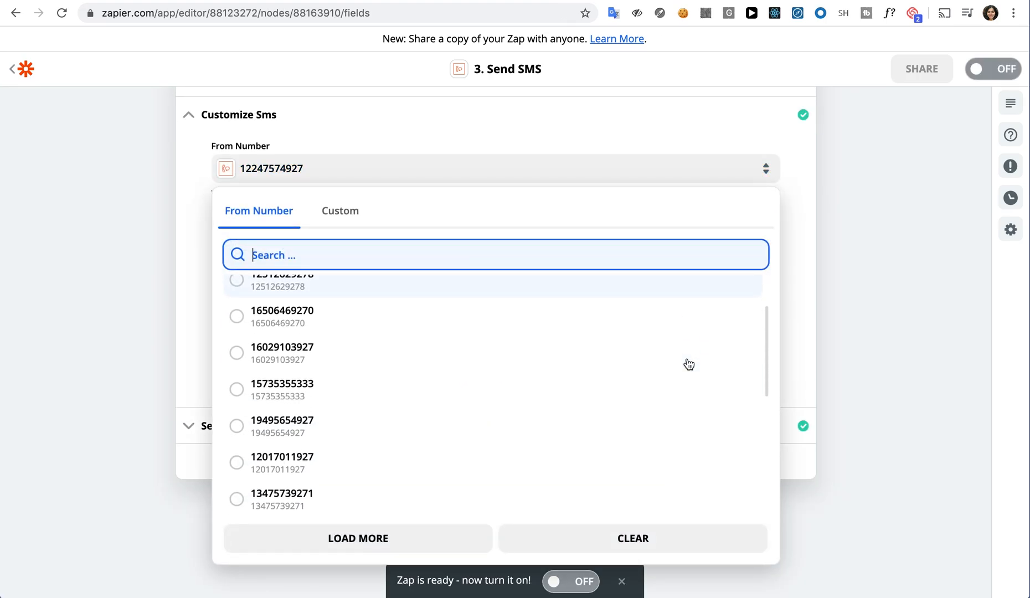
scroll(688, 363, up, 7)
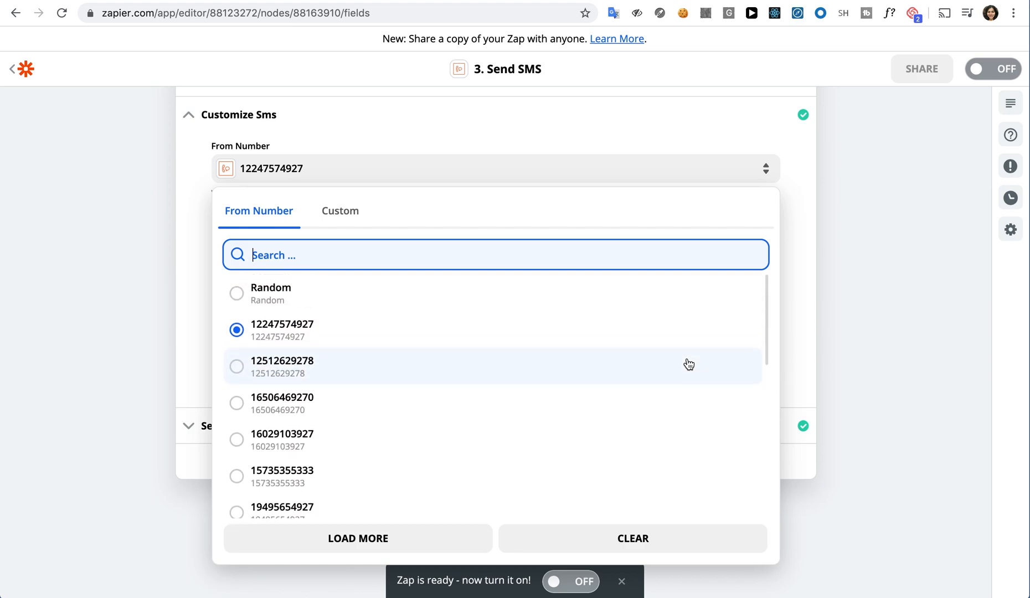
click(594, 320)
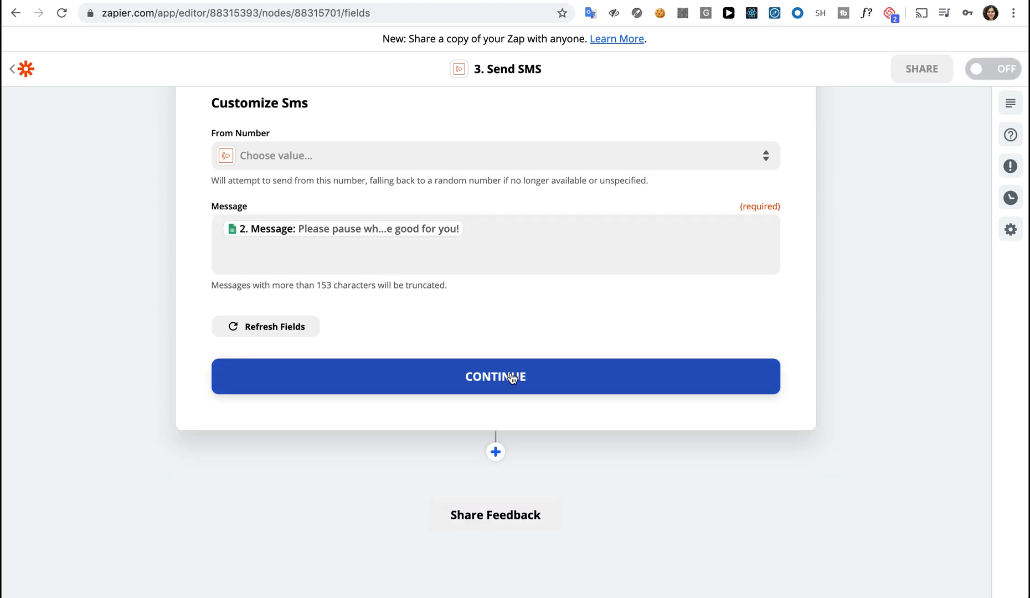
Step: Leave the From Number empty, send a test SMS and turn on the Vitamin Reminder Zap
click(511, 378)
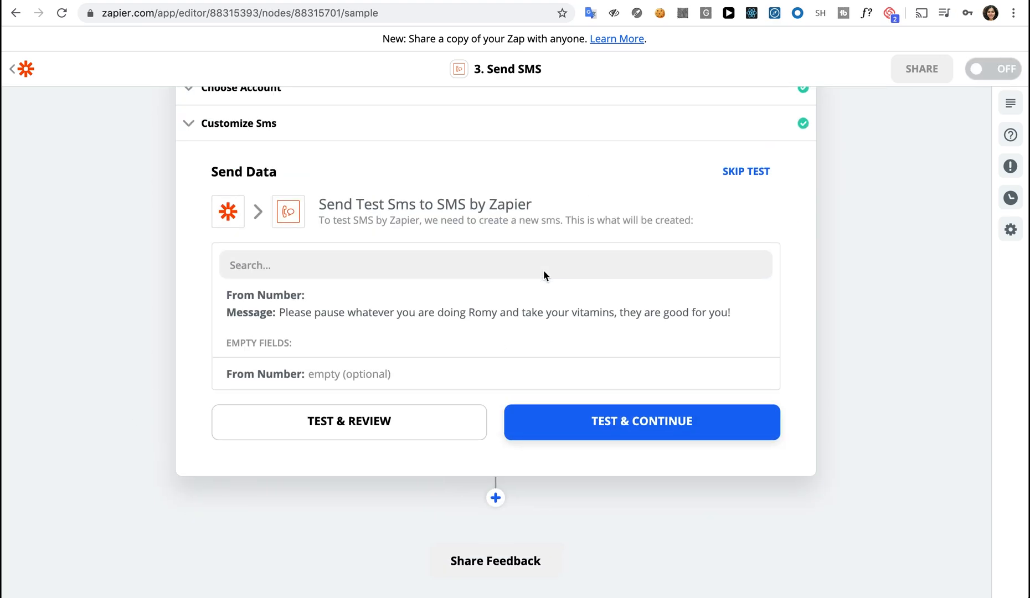
click(654, 429)
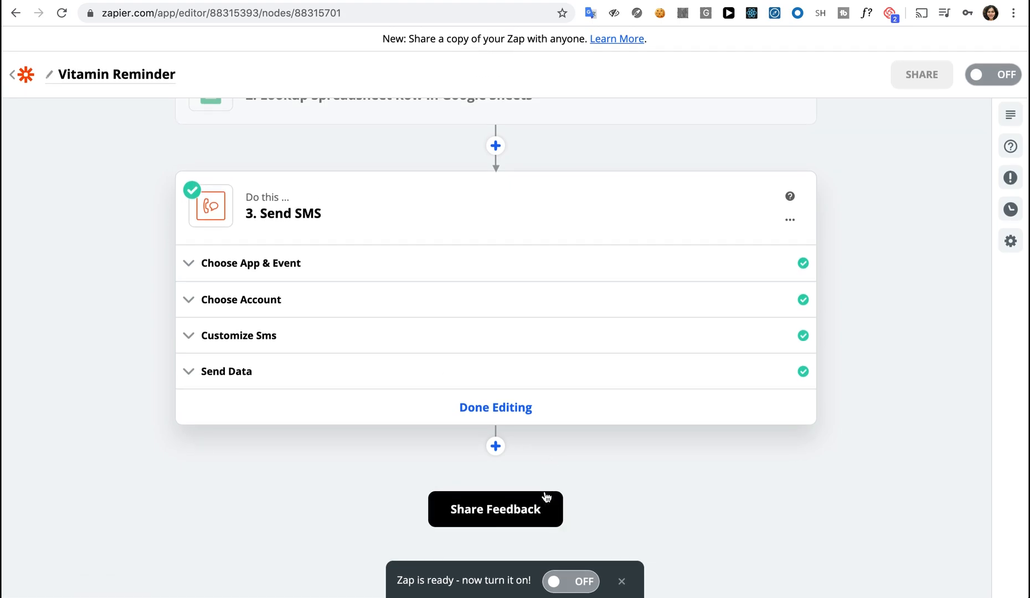
click(1009, 79)
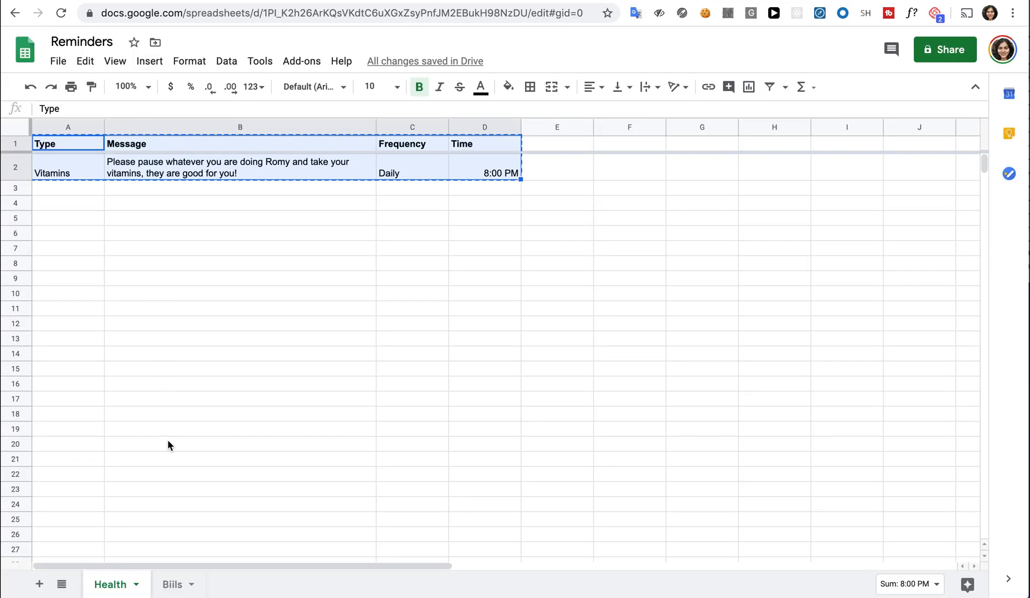
Step: In the Reminders spreadsheet in Google Sheets, examine the Credit Card reminder's type, message, frequency and time on the Biils worksheet
click(173, 479)
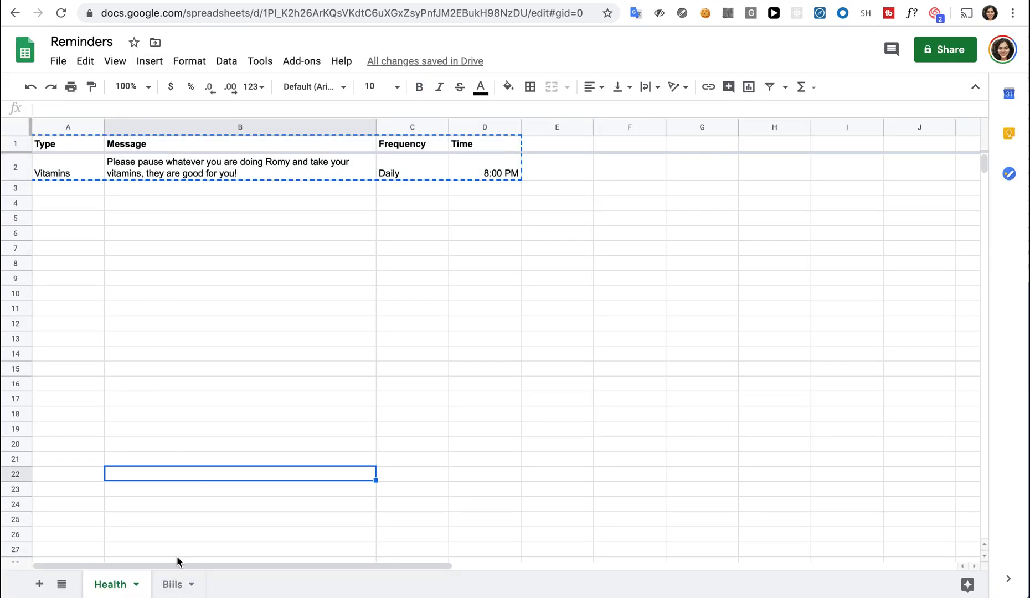
click(171, 586)
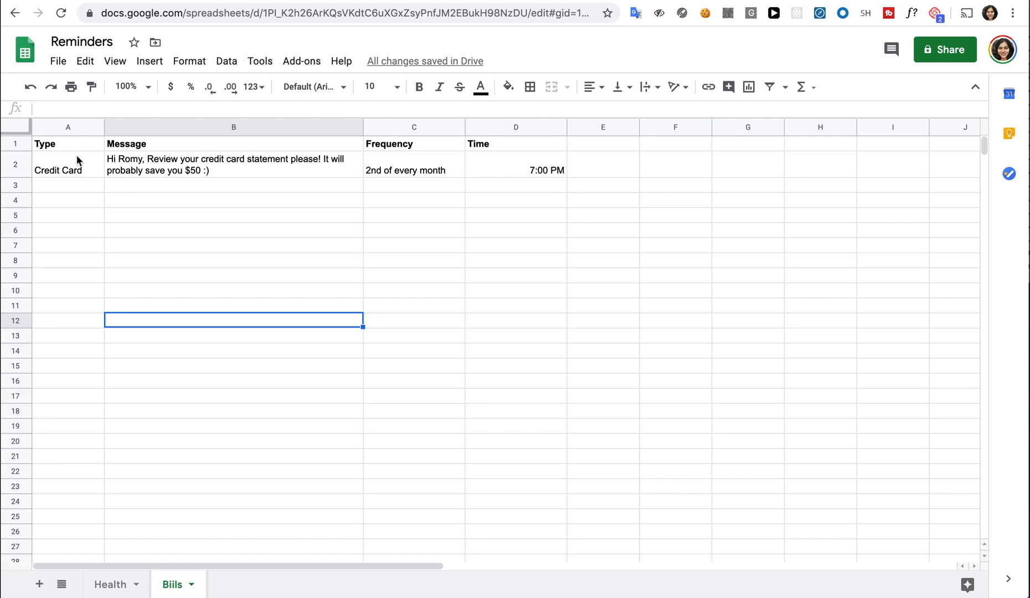
click(69, 172)
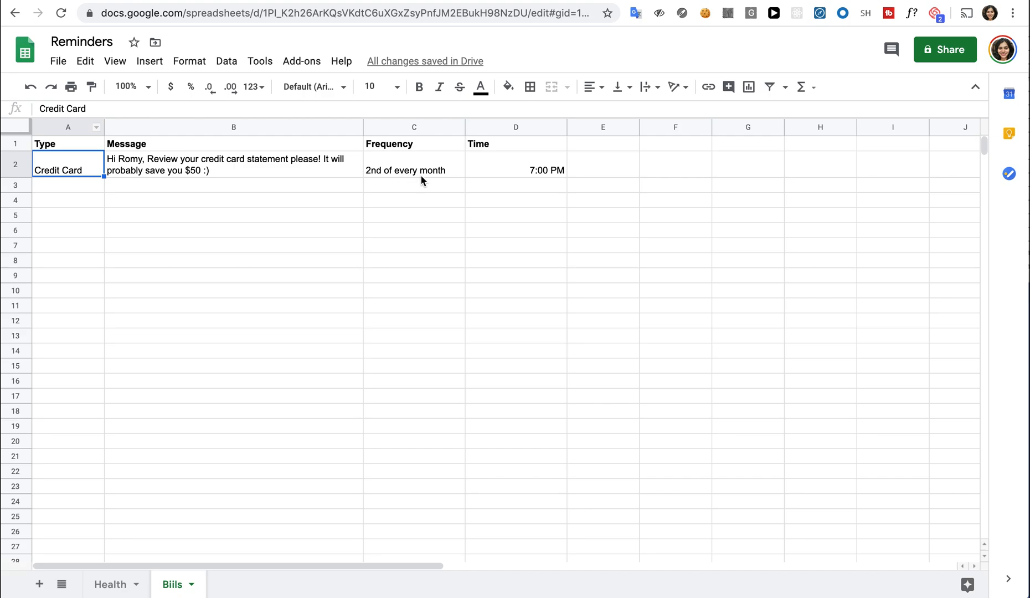
click(522, 212)
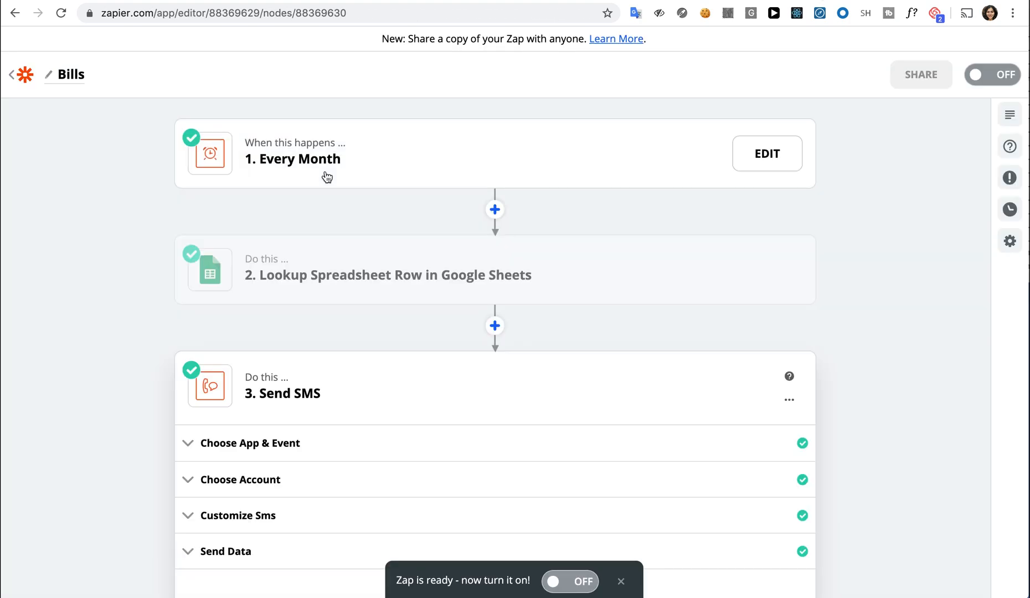
Step: In the Bills Zap in Zapier, review the monthly trigger's app, event, day of the month and time of day
click(326, 176)
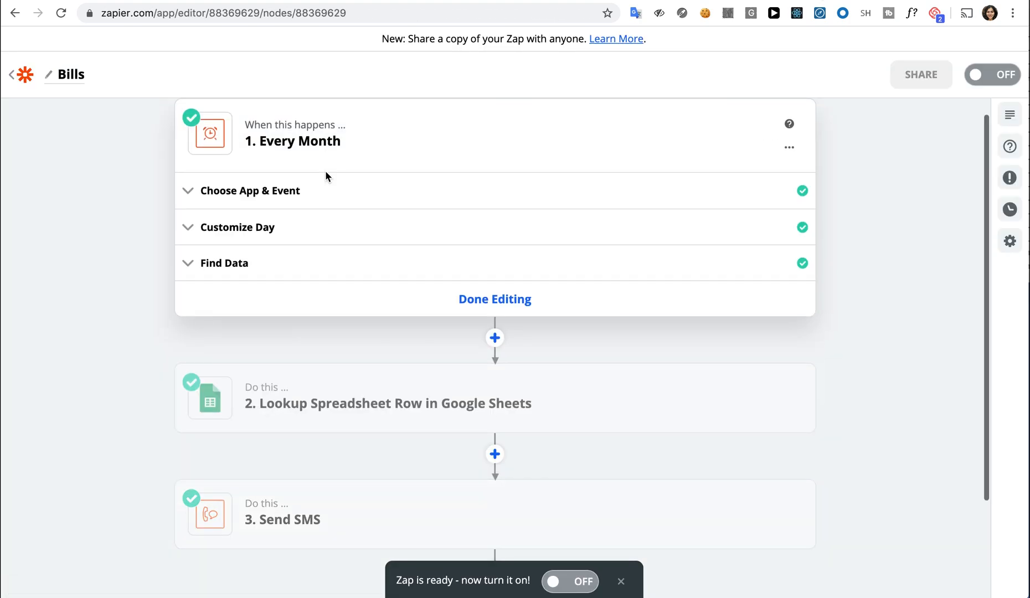
click(272, 191)
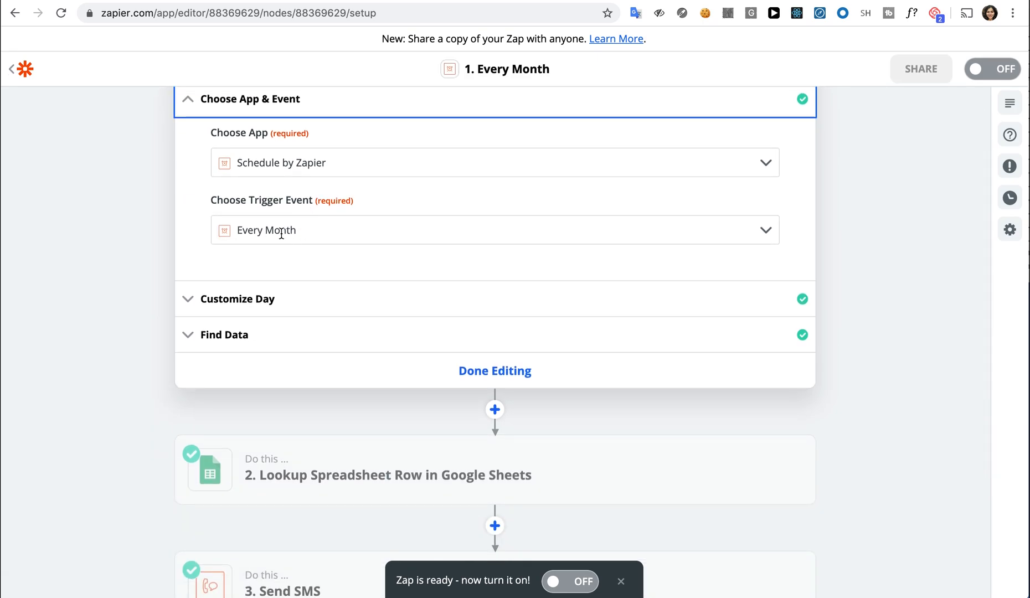
scroll(276, 240, down, 1)
click(280, 243)
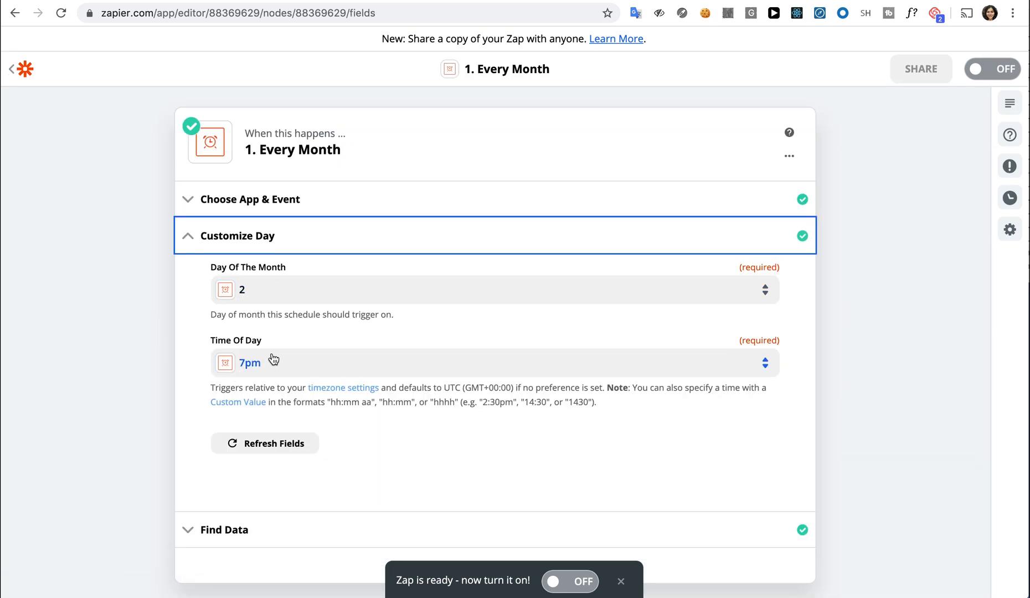
scroll(299, 347, down, 6)
Step: Review the Bills Zap's Google Sheets lookup step, checking its event, account, spreadsheet, worksheet, lookup column and lookup value
click(349, 338)
click(291, 206)
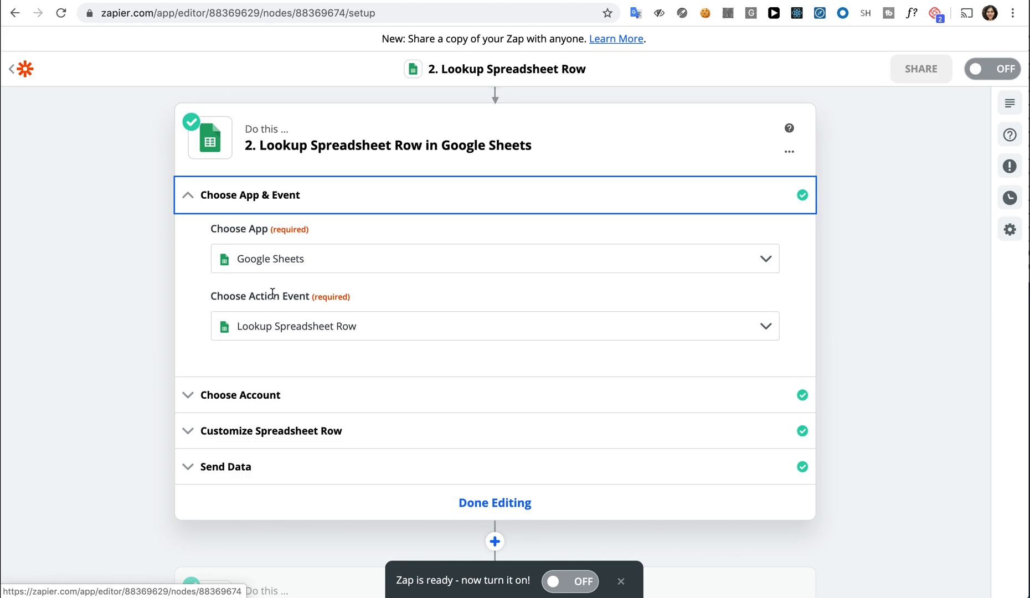
click(269, 326)
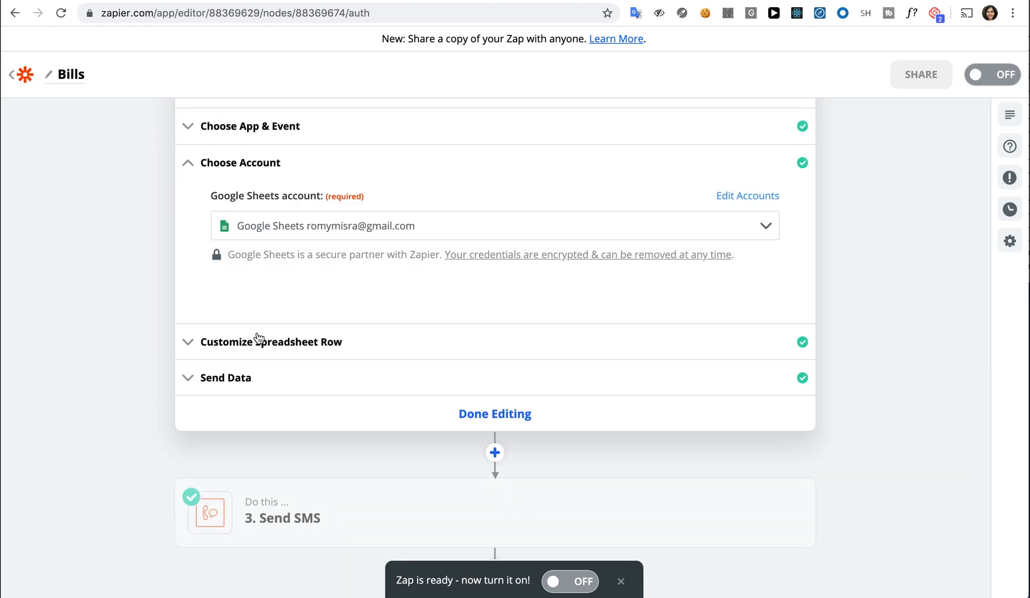
click(259, 339)
scroll(317, 386, down, 8)
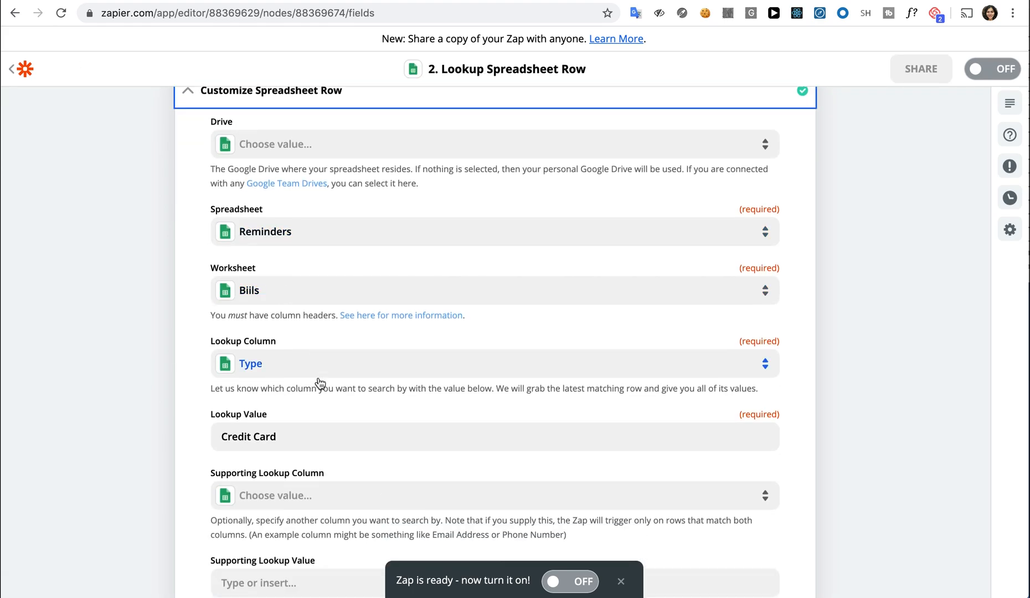
scroll(292, 365, down, 2)
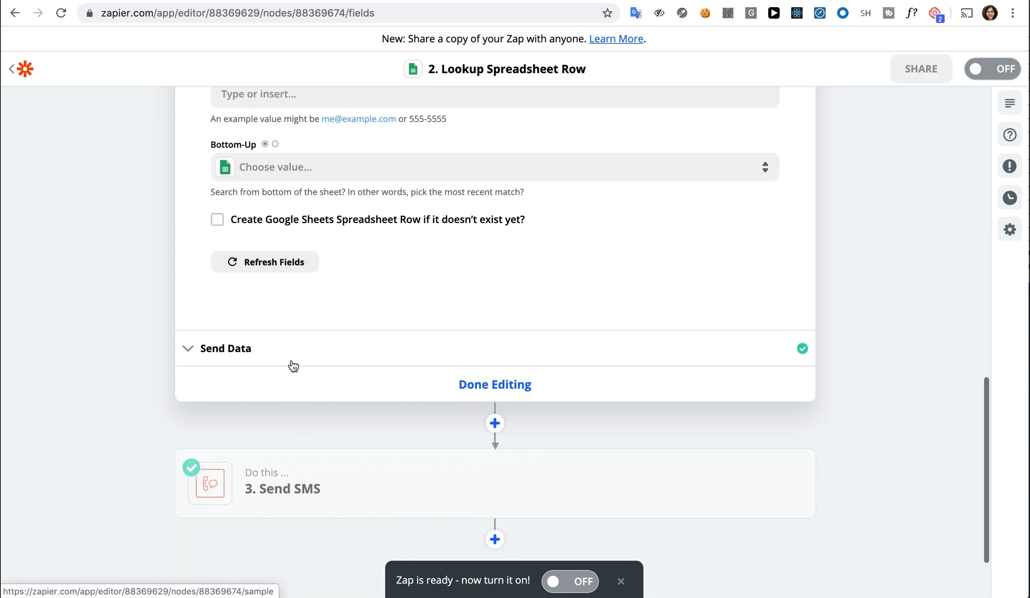
Step: Review the From Number and Message settings in the Bills Zap's Send SMS step
click(306, 490)
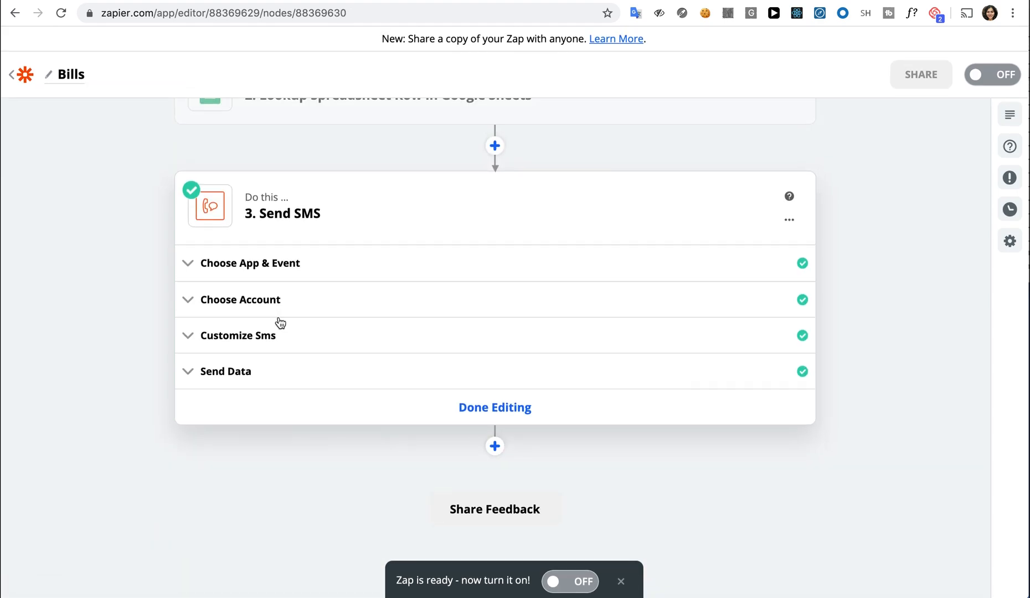
click(276, 337)
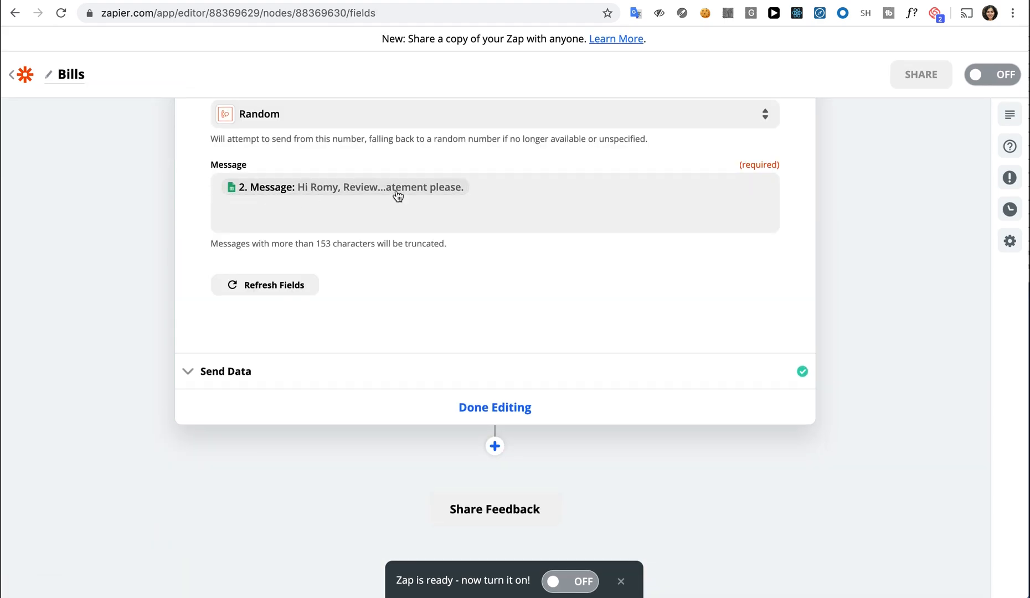
scroll(395, 195, up, 8)
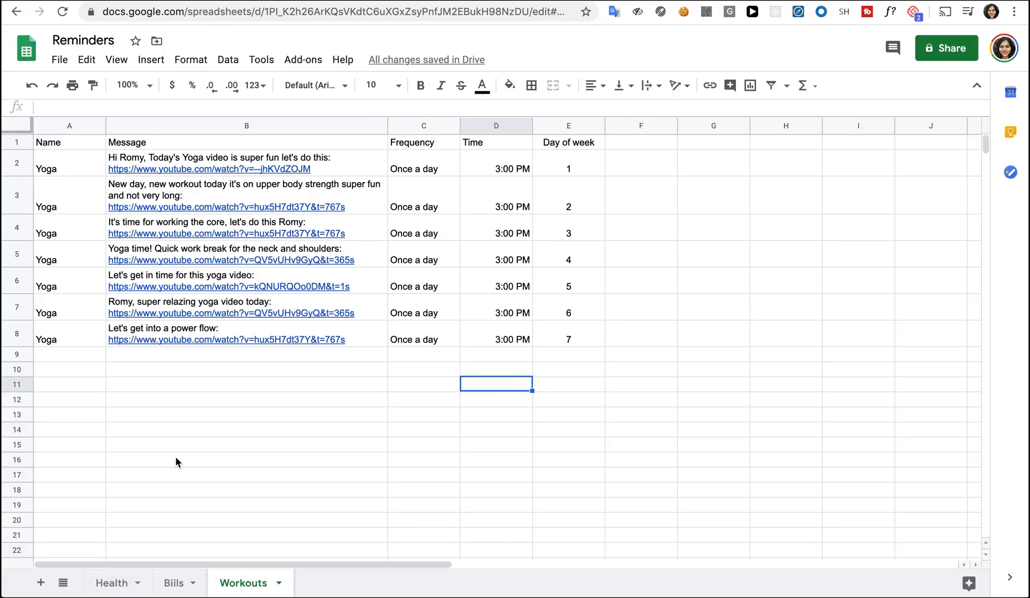
Step: In Google Sheets, examine the Workouts worksheet's column headers and the daily yoga messages with their video links
click(176, 461)
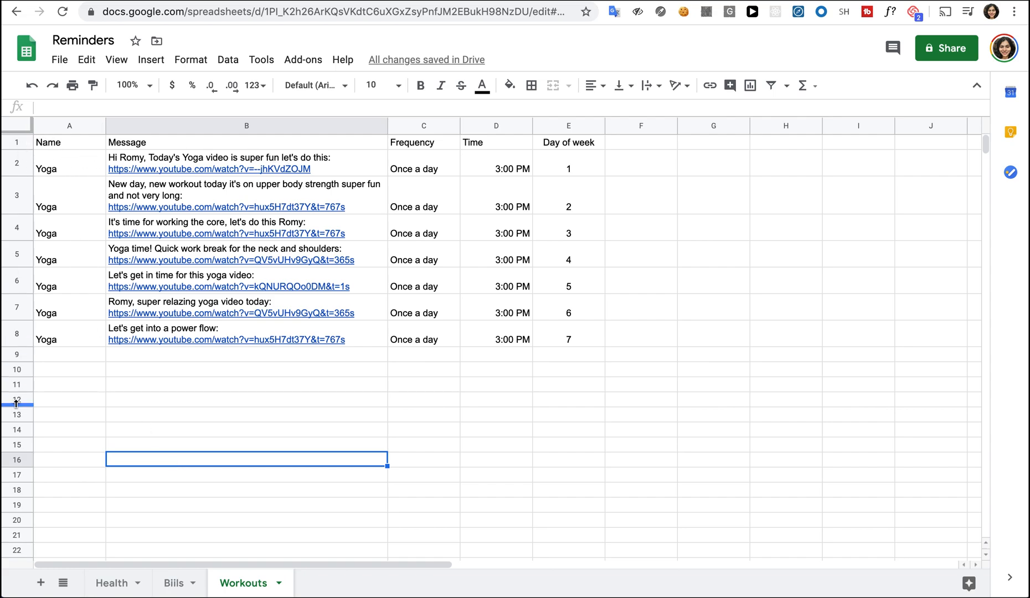
click(17, 142)
click(349, 173)
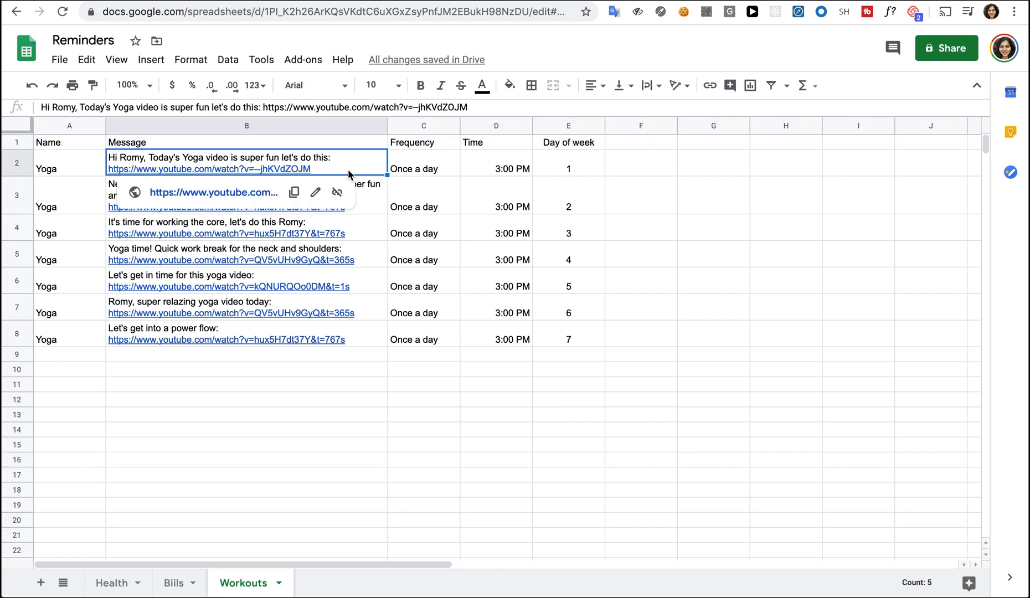
click(376, 197)
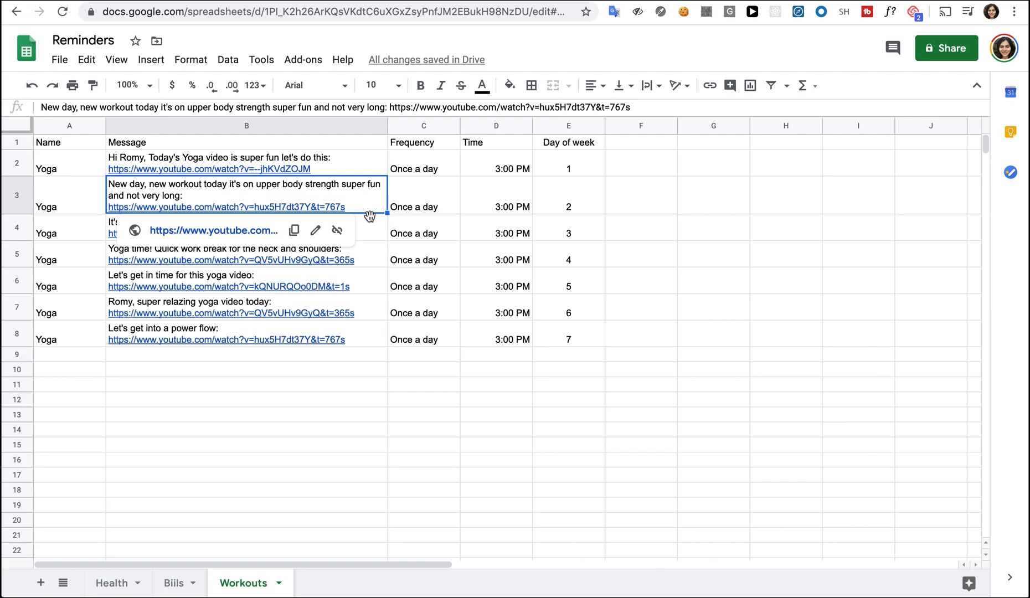
click(357, 160)
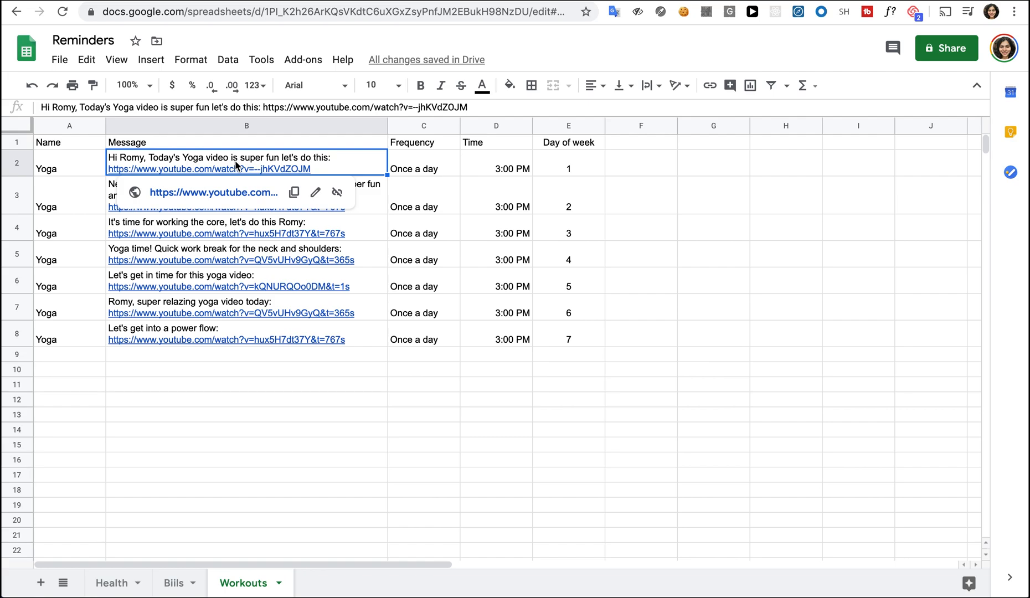
click(673, 257)
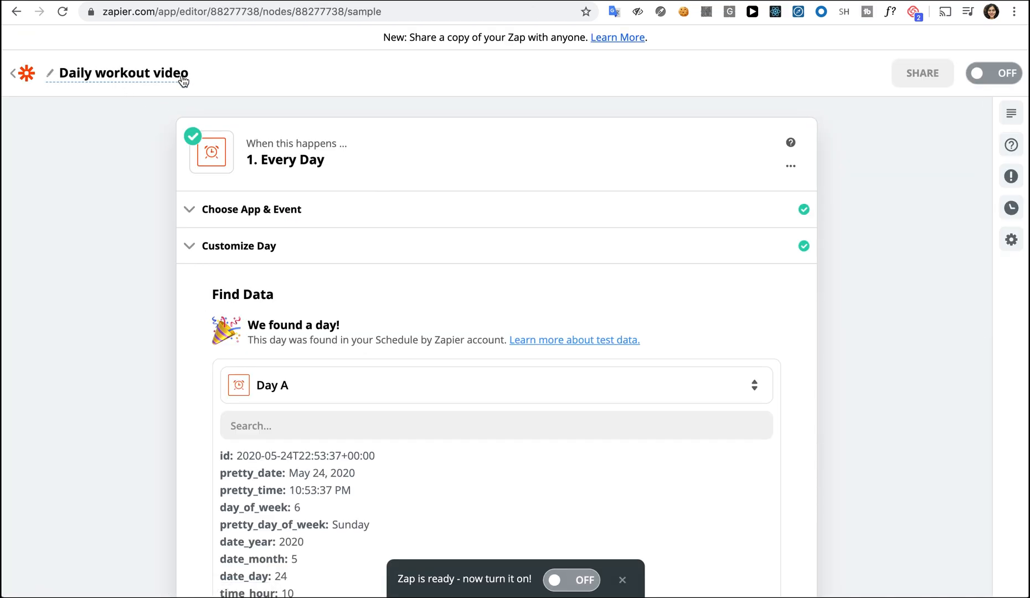
Step: In the Daily workout video Zap in Zapier, inspect the daily trigger's sample data and highlight its day_of_week field
scroll(263, 254, down, 3)
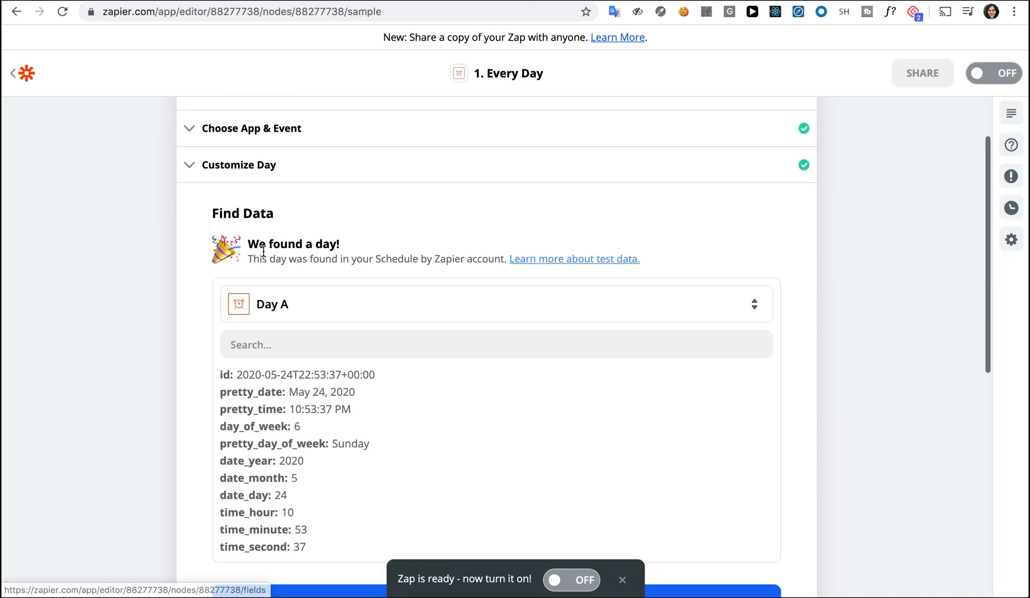
scroll(263, 250, down, 3)
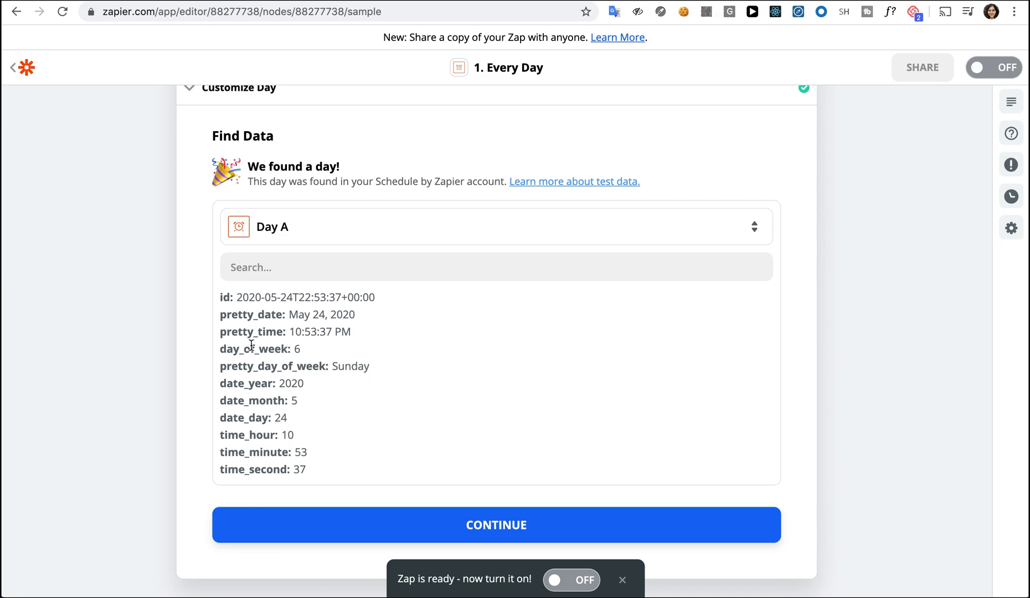
double_click(287, 349)
drag(302, 349, 223, 349)
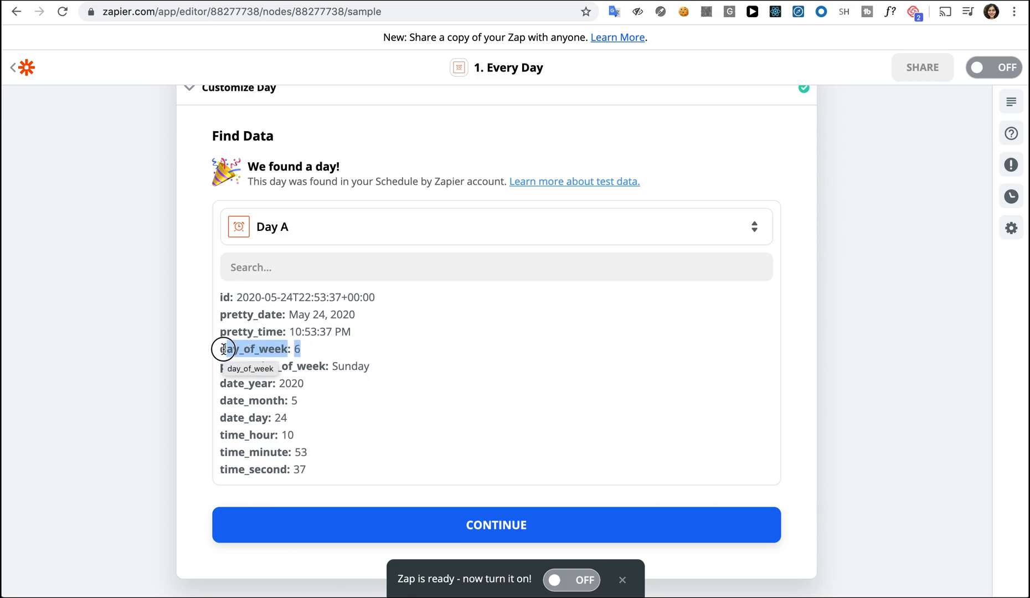
Step: Inspect the date fields in the daily trigger's sample data, highlight date_month, and continue past the trigger
click(210, 360)
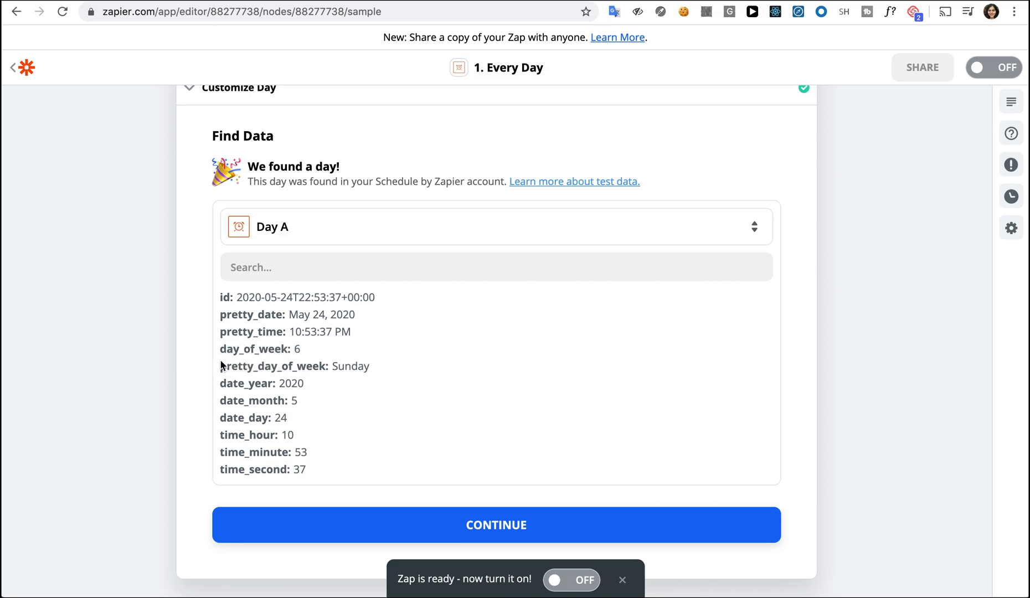
scroll(352, 383, down, 3)
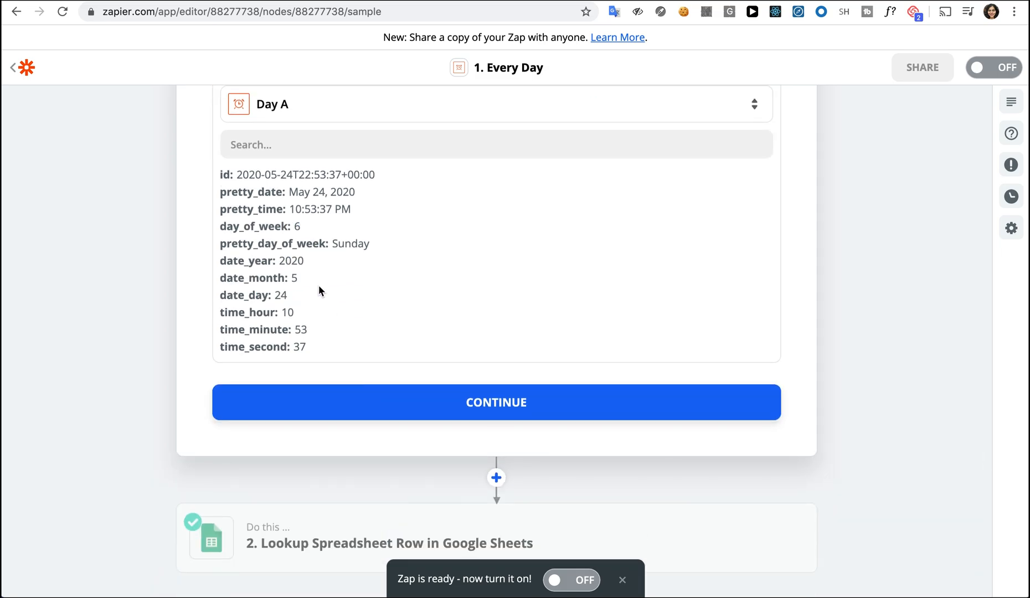
drag(313, 284, 220, 282)
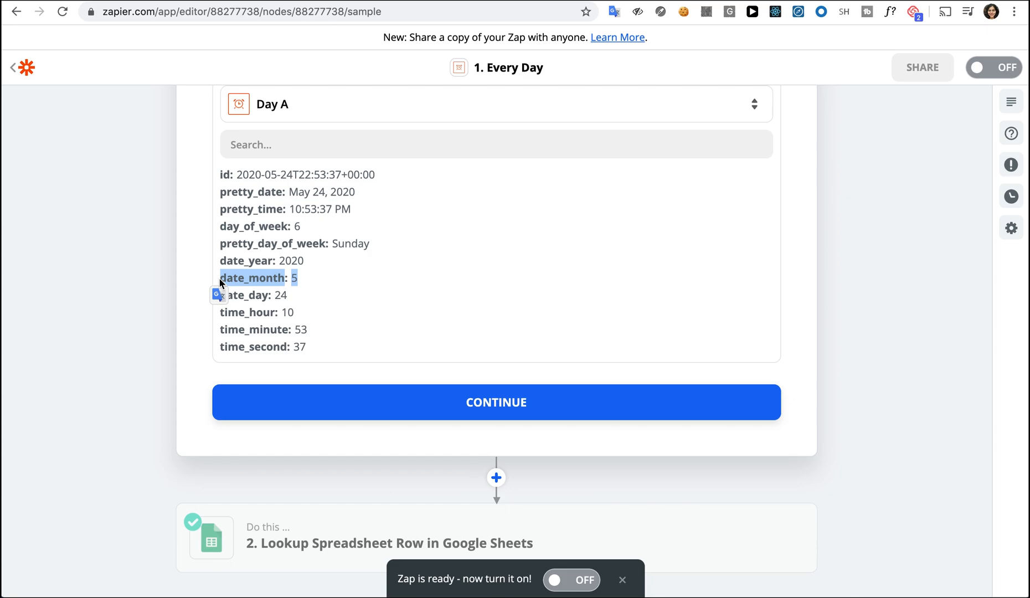
click(504, 403)
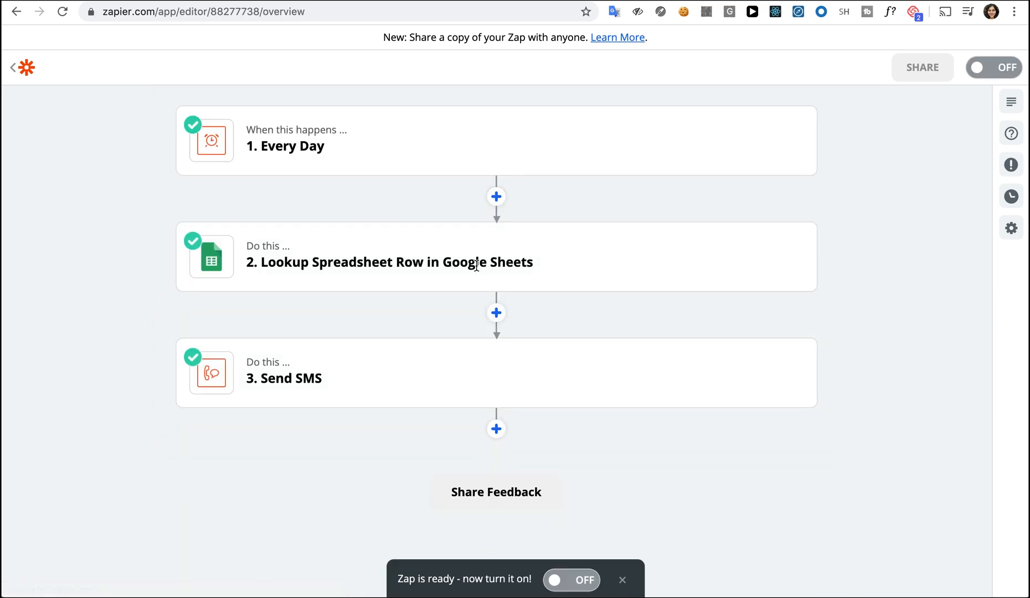
Step: Review the spreadsheet, worksheet, lookup column and lookup value in the Lookup Spreadsheet Row step, and open the Send SMS step
click(443, 265)
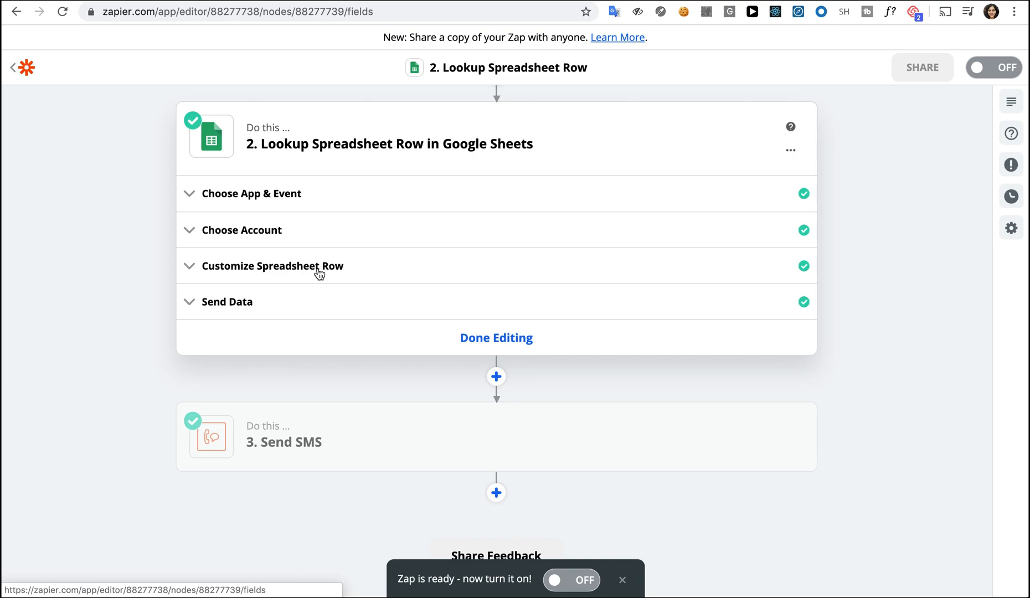
click(319, 273)
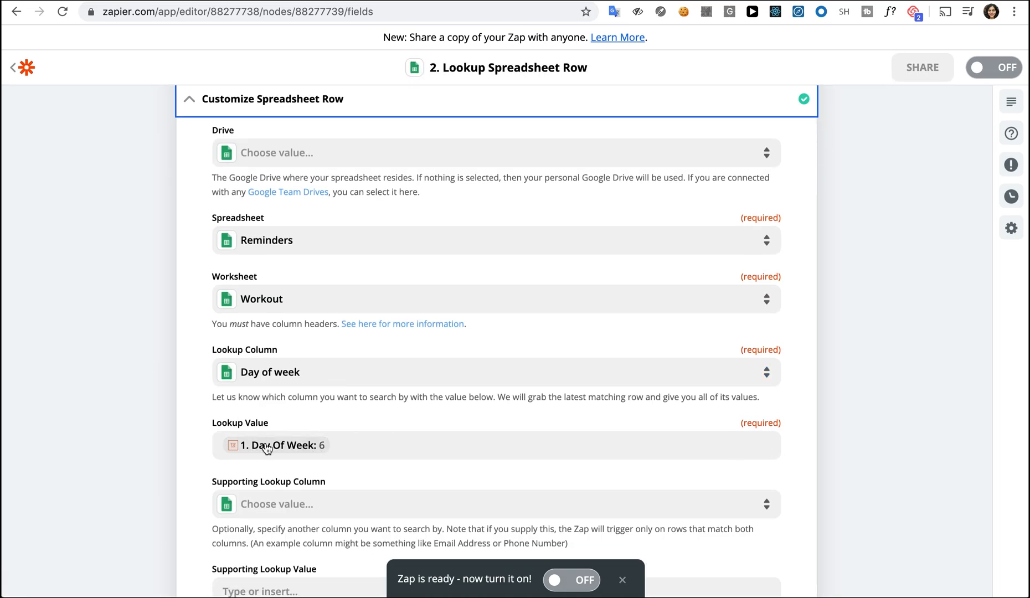
scroll(388, 443, down, 3)
scroll(404, 464, down, 7)
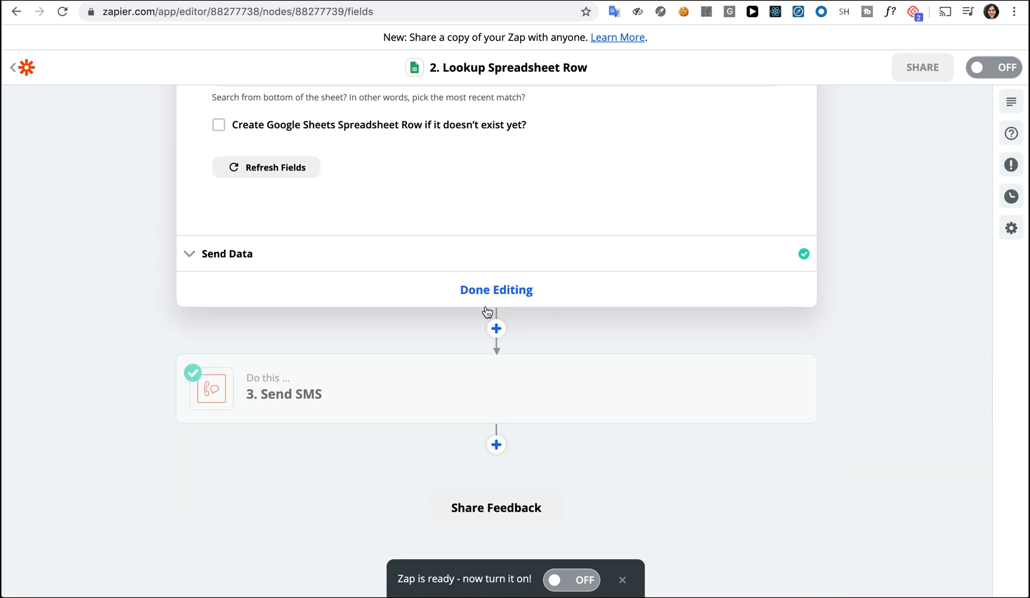
click(432, 378)
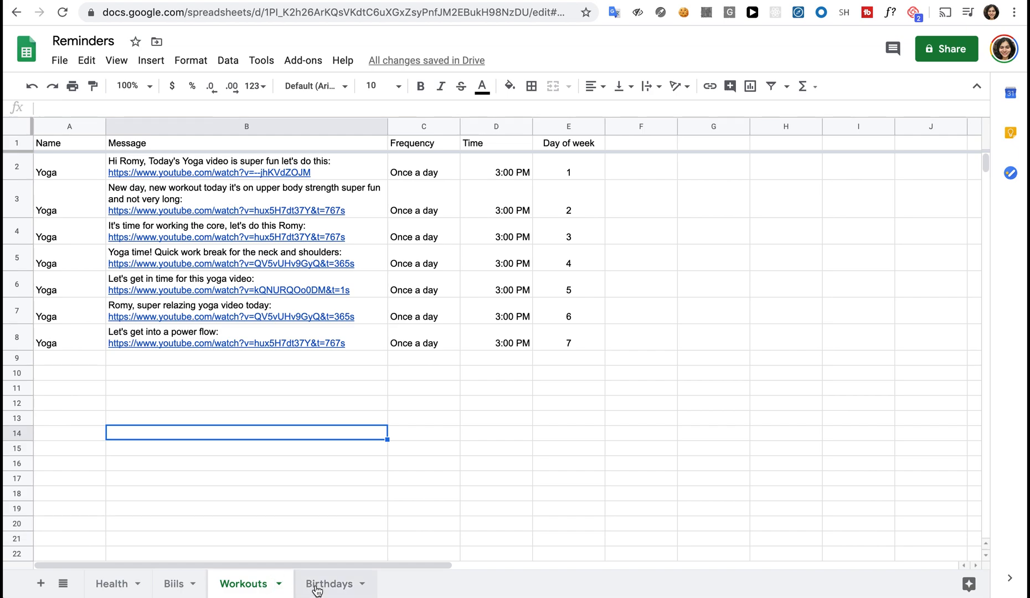
Step: In Google Sheets, examine the Birthdays worksheet's Name, Start Date Time and End Date Time columns in the Reminders file
click(318, 586)
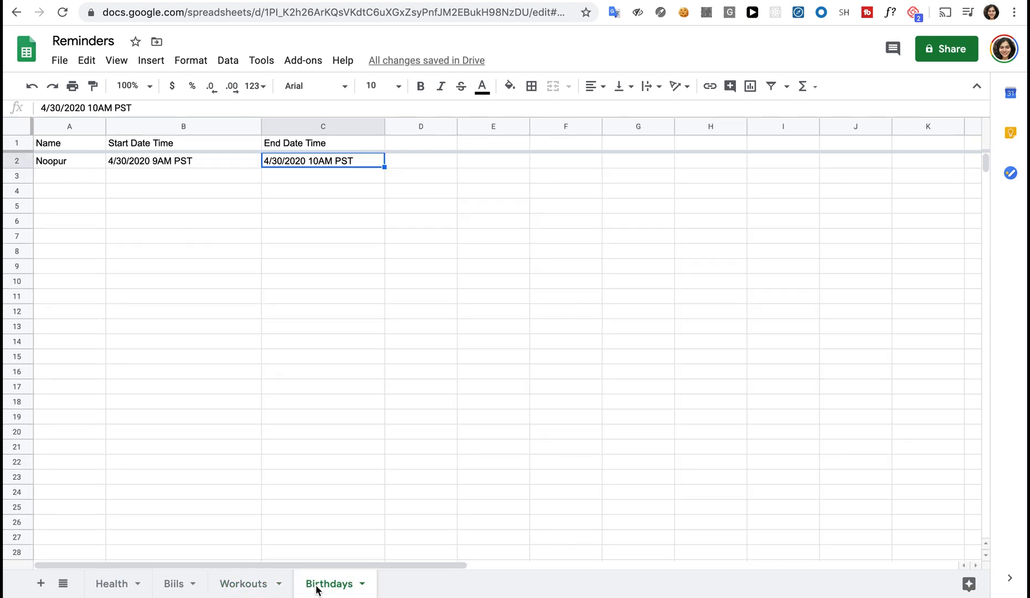
click(47, 145)
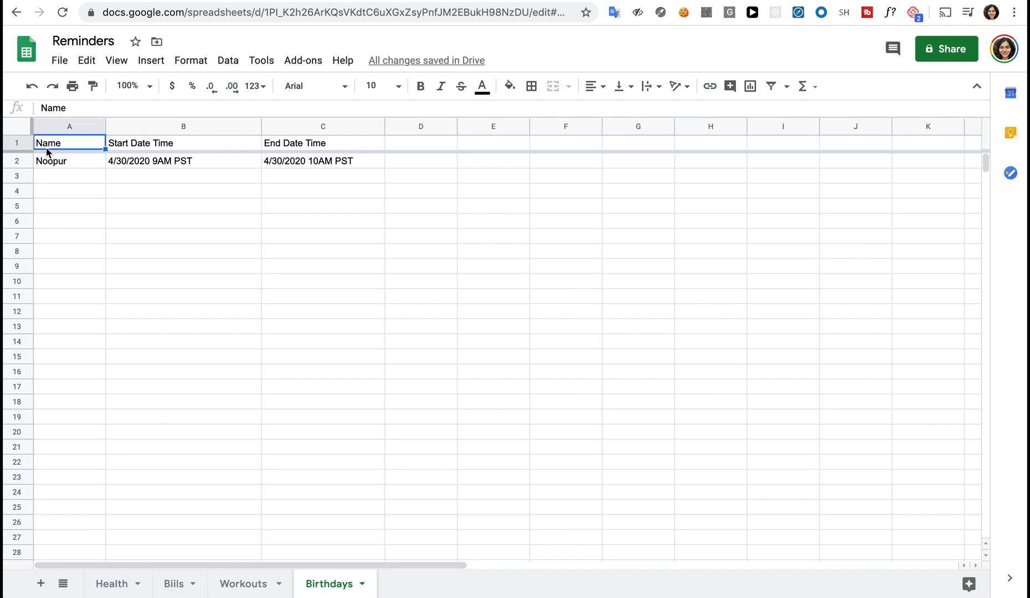
click(49, 165)
click(62, 191)
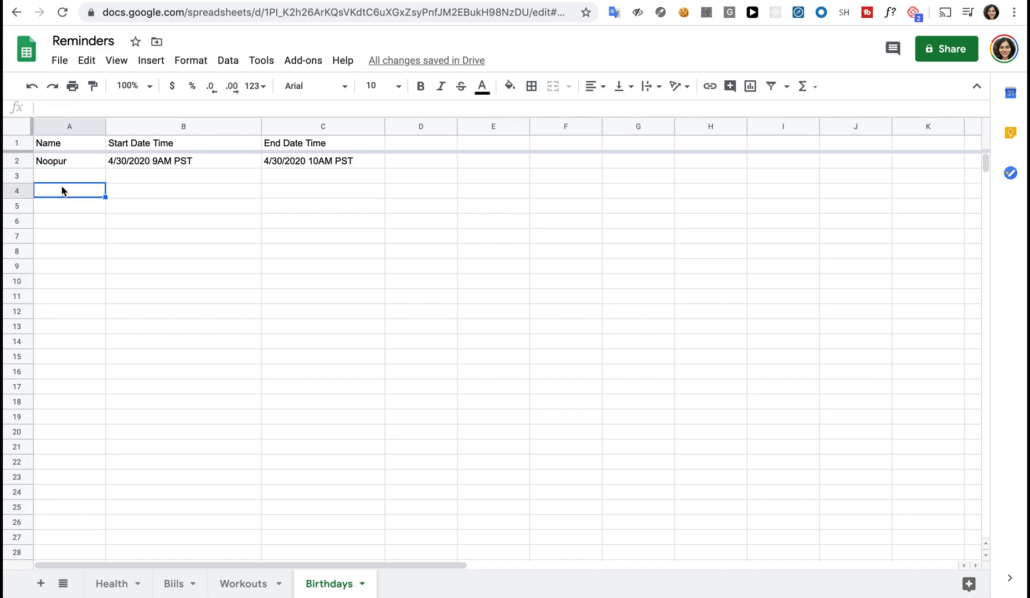
click(149, 145)
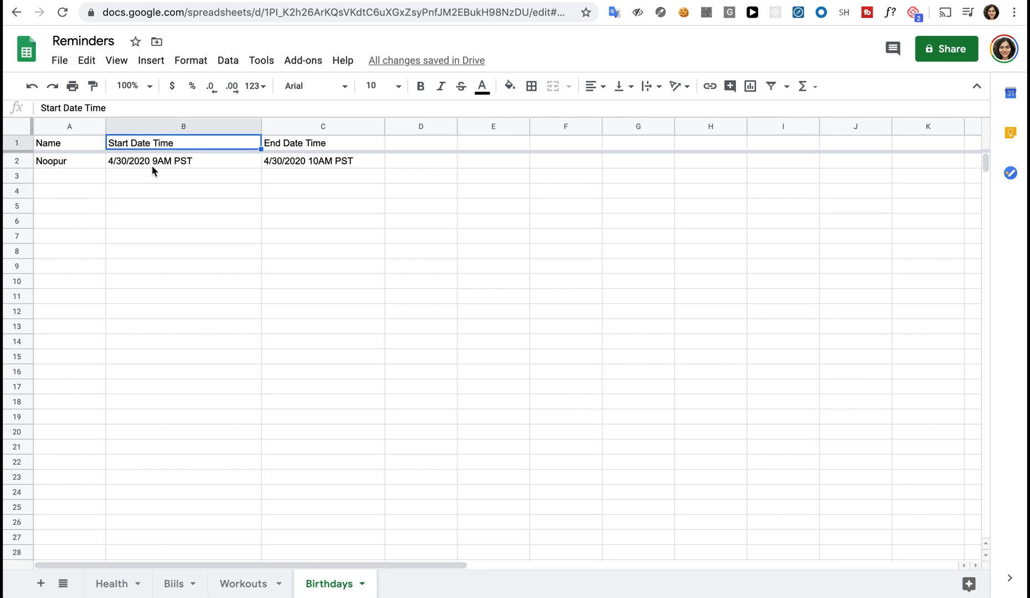
click(152, 165)
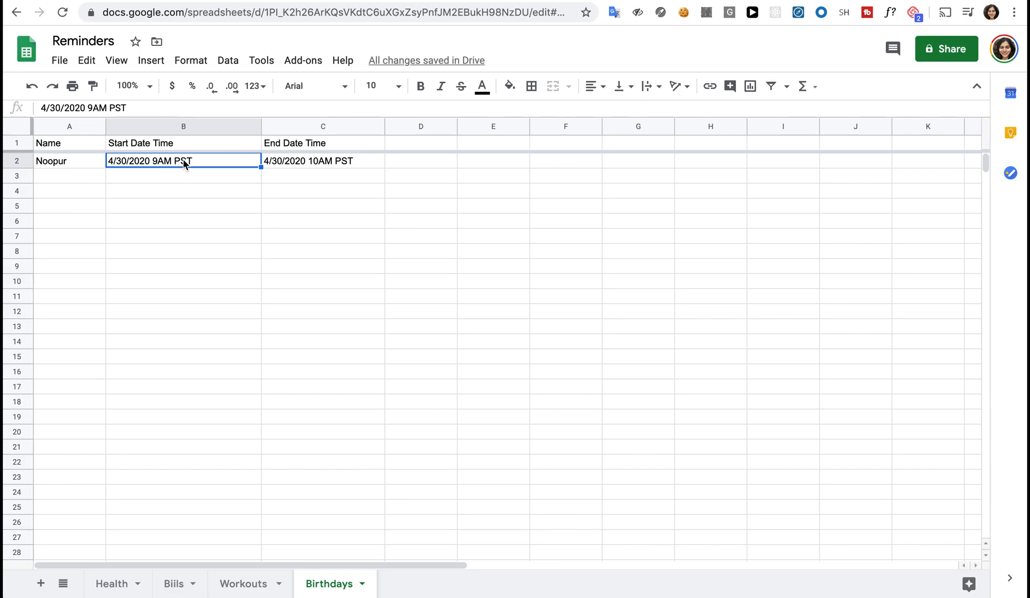
click(298, 149)
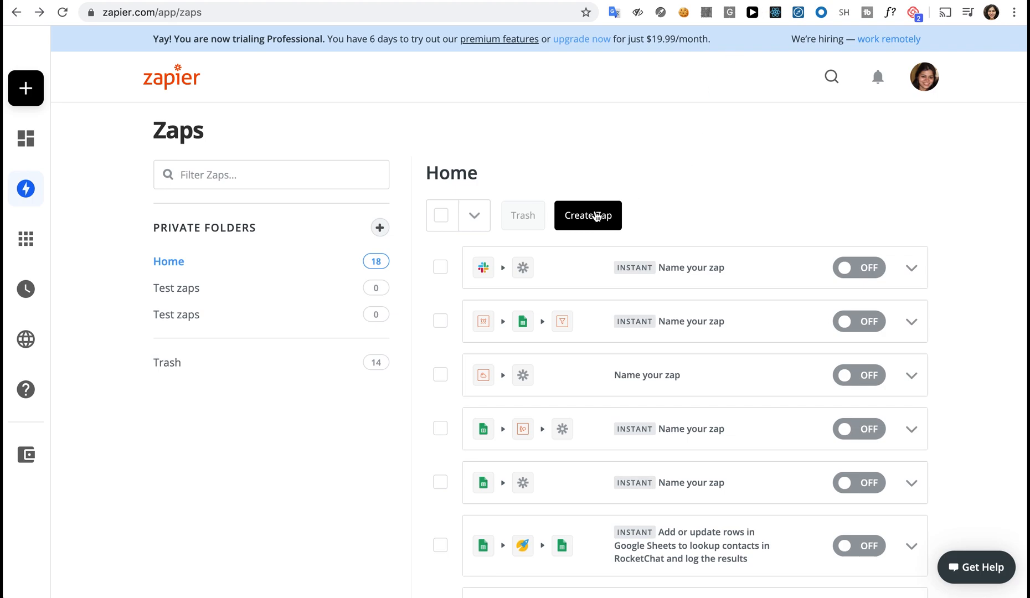
Step: In Zapier, create a Zap with Google Sheets' New or Updated Spreadsheet Row trigger on the Reminders file's Birthdays worksheet, watching any_column
click(596, 216)
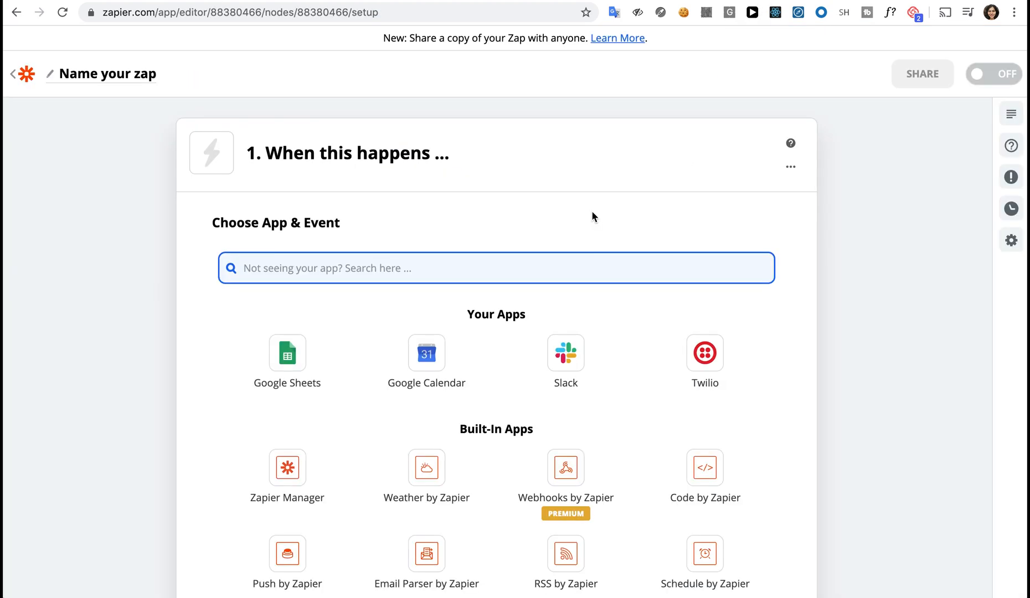
click(312, 364)
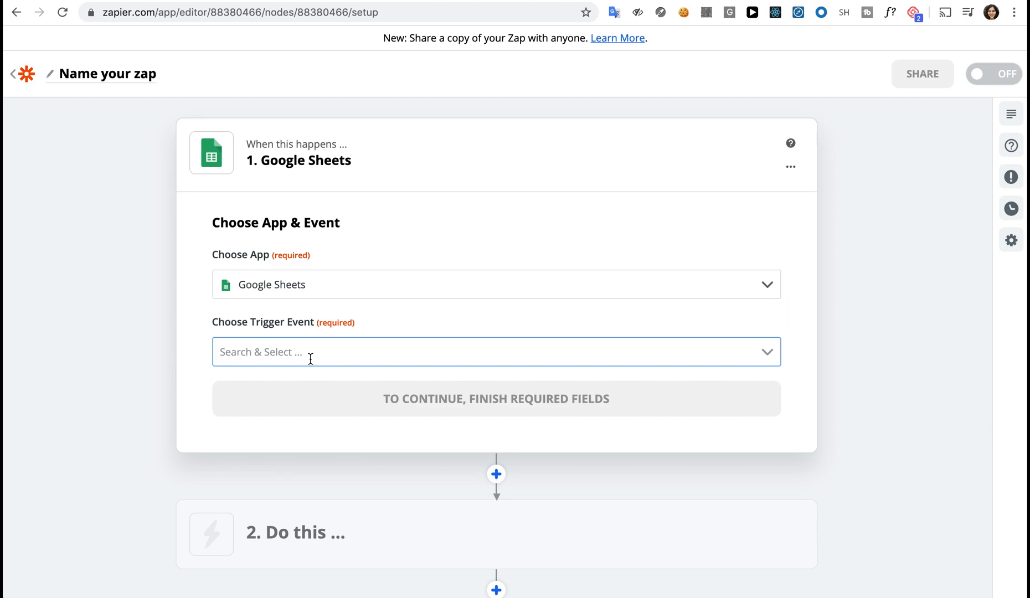
click(374, 341)
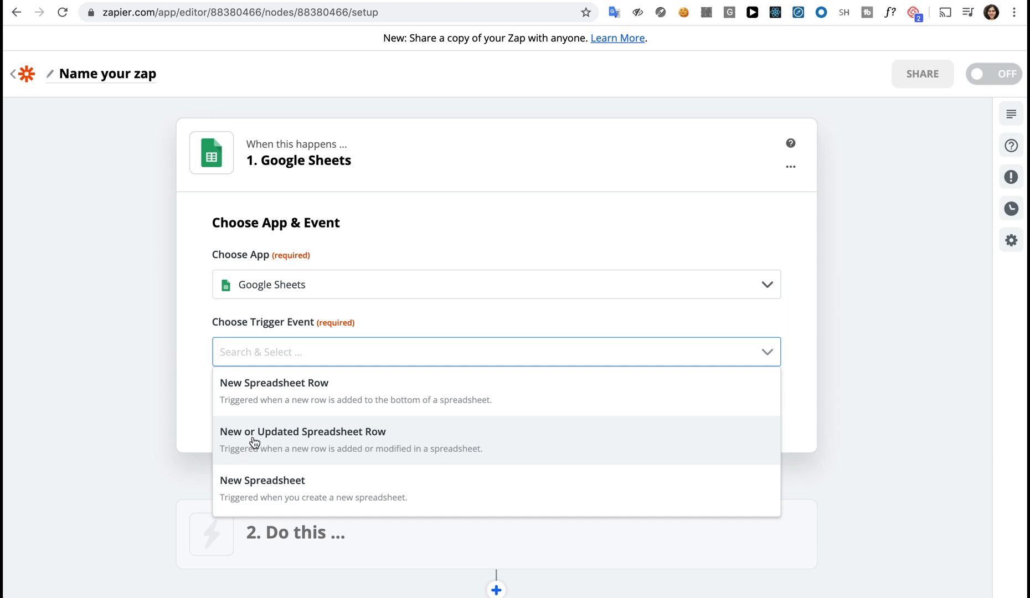
click(372, 438)
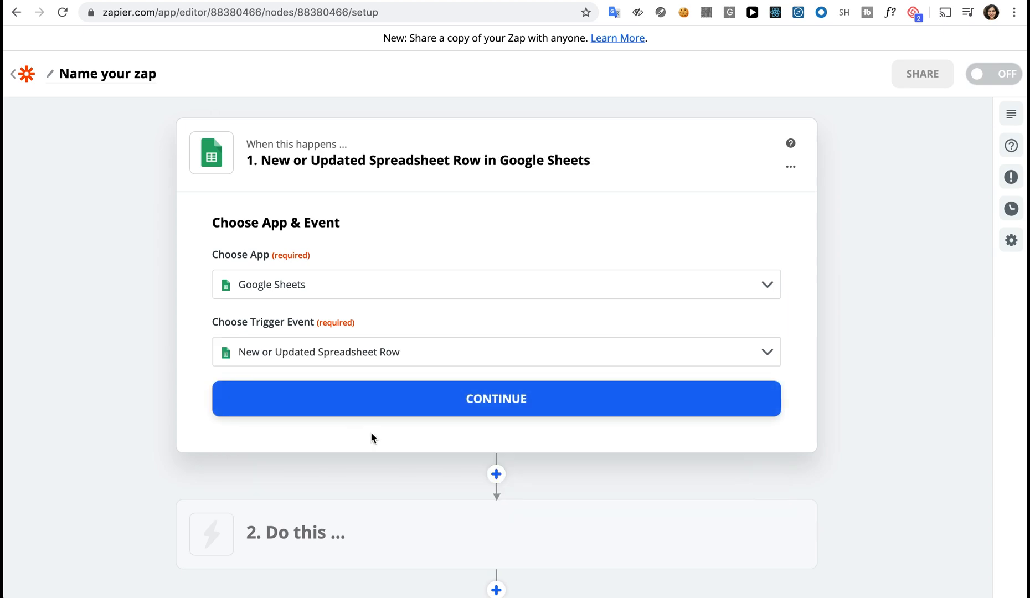
click(439, 399)
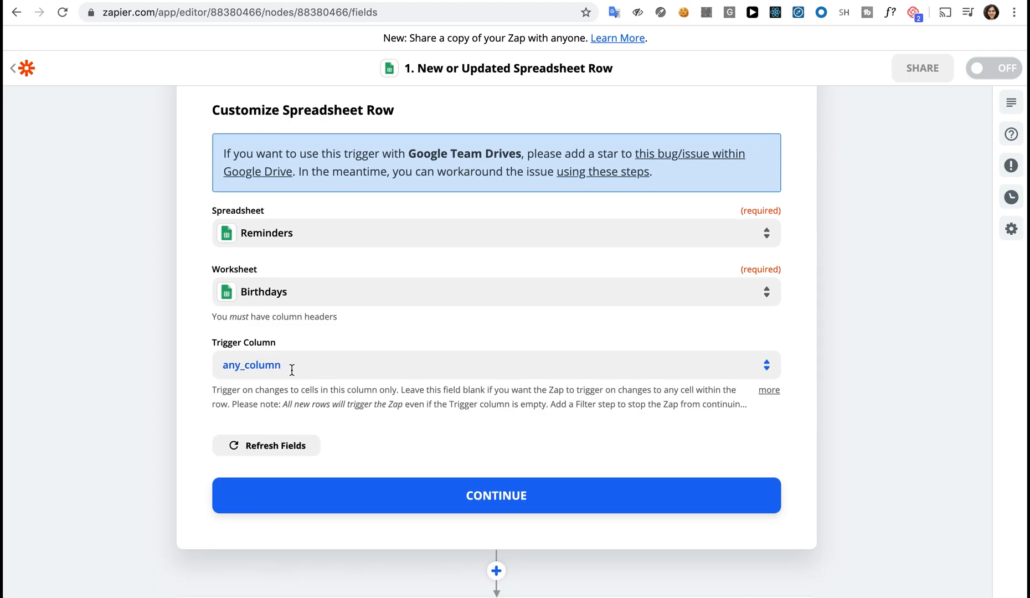
click(470, 501)
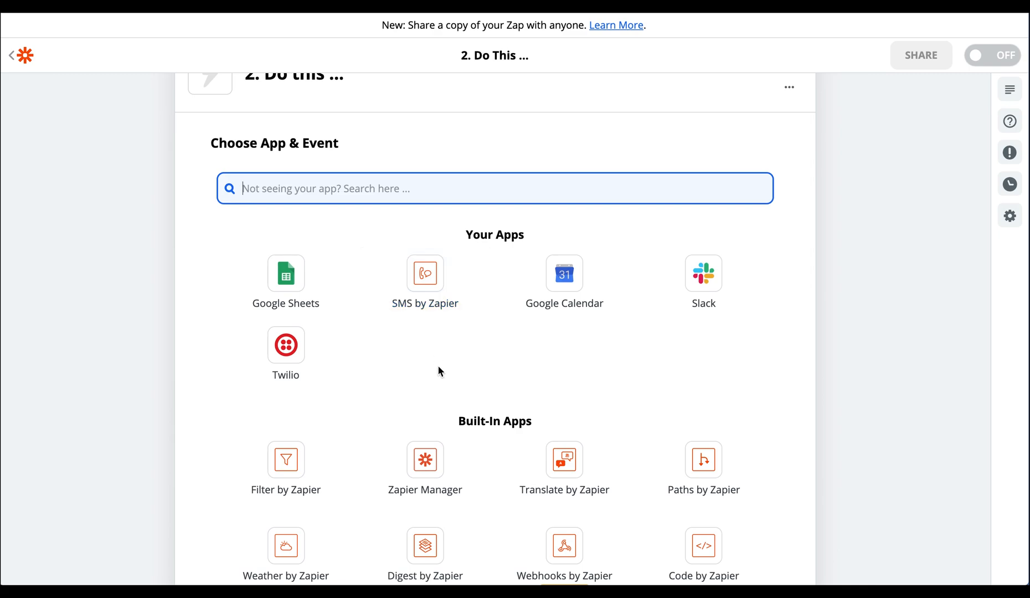
Step: Set the Zap's action to Create Detailed Event in Google Calendar and continue to its setup
click(587, 283)
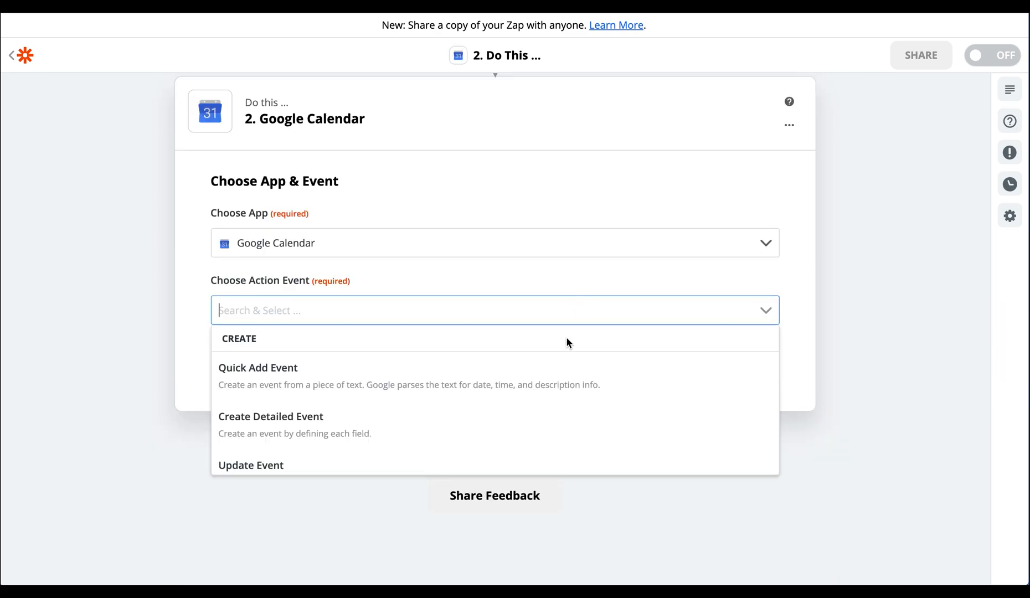
scroll(559, 379, down, 3)
scroll(558, 379, up, 3)
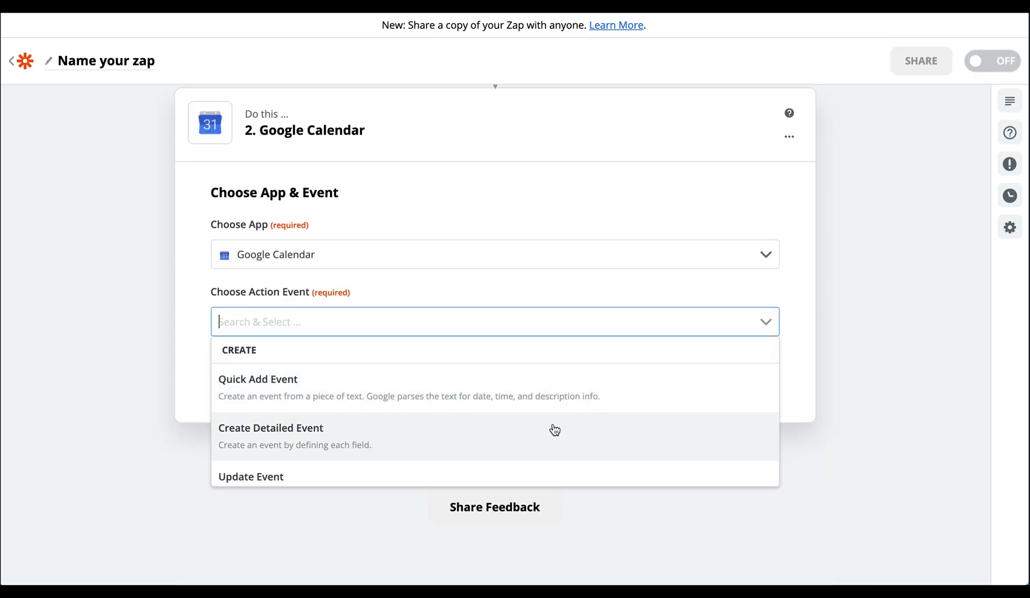
click(555, 430)
click(547, 357)
Step: Fill the calendar event's Summary with the Name field from the spreadsheet row followed by "birthday"
scroll(581, 298, down, 3)
click(230, 193)
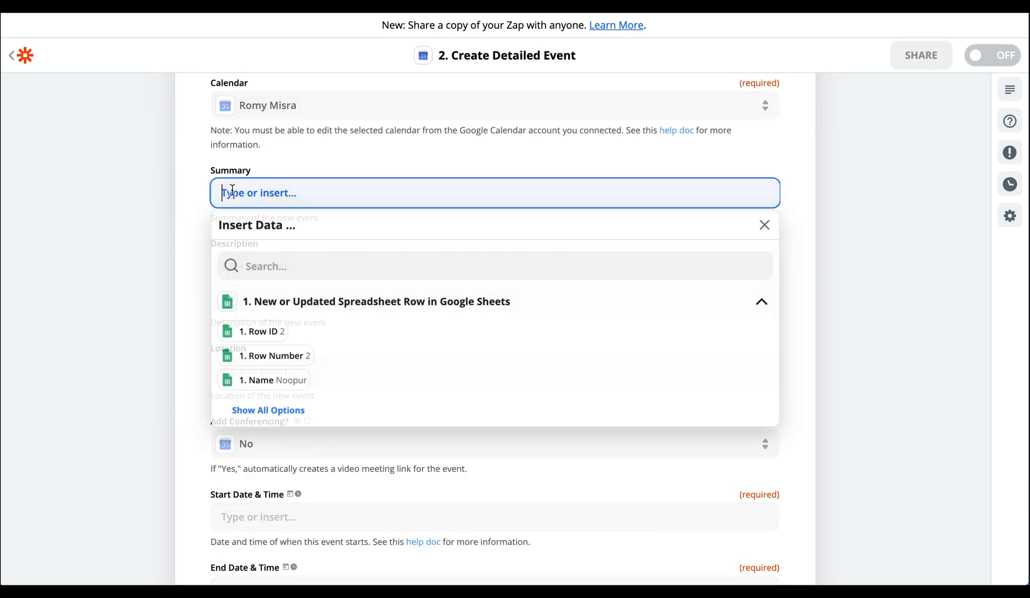
click(260, 386)
text(birthday)
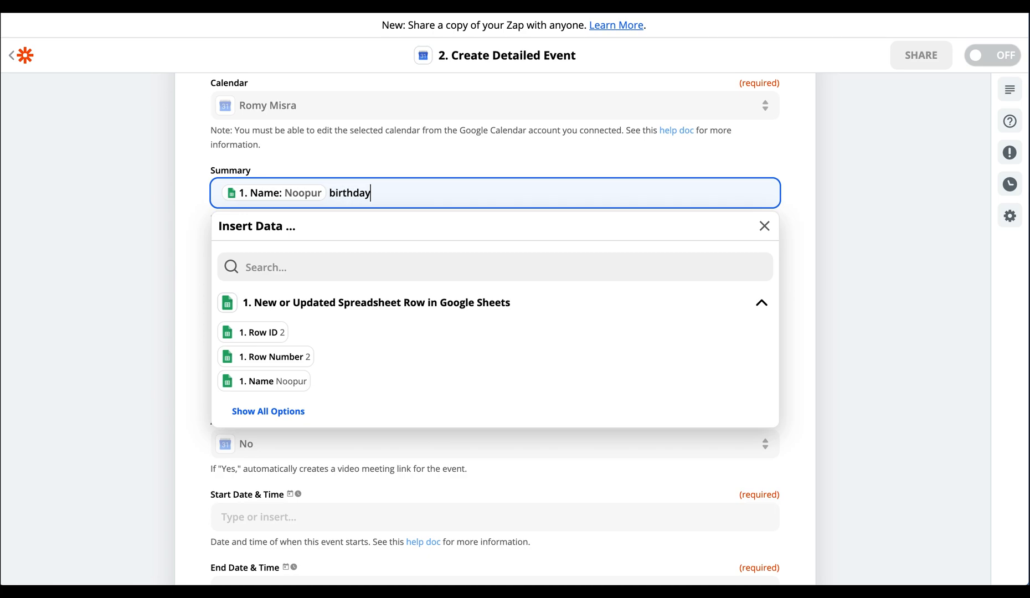
click(190, 211)
Step: Set the calendar event's Repeat Frequency to Yearly
scroll(267, 290, down, 2)
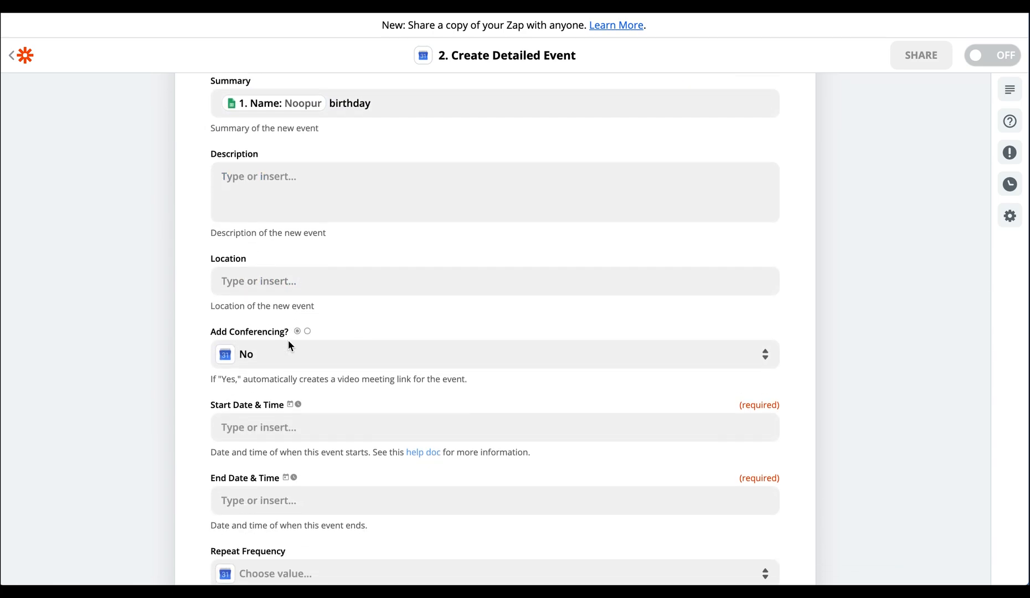
scroll(300, 375, down, 2)
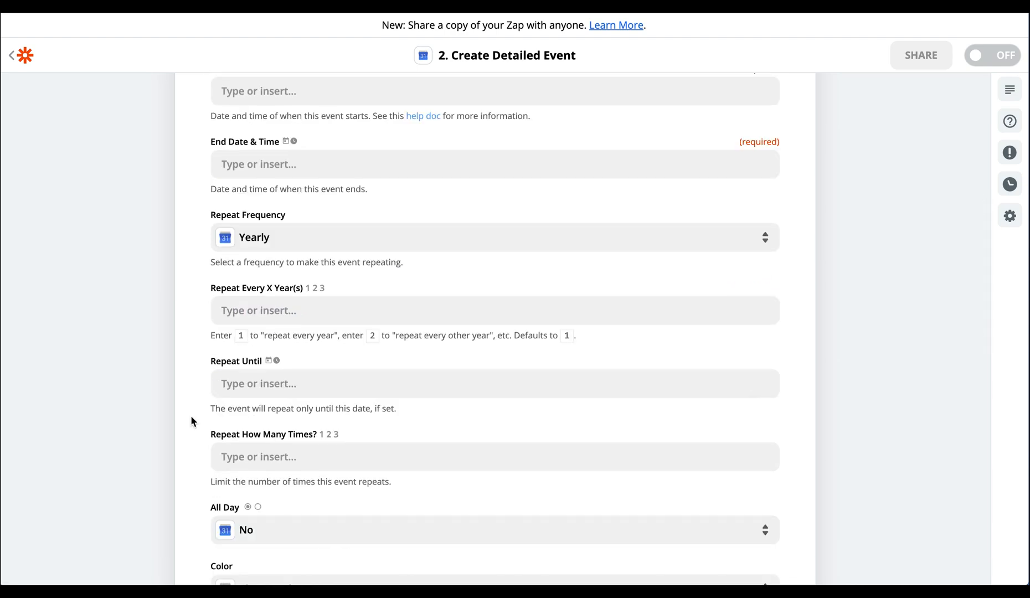
scroll(190, 416, down, 2)
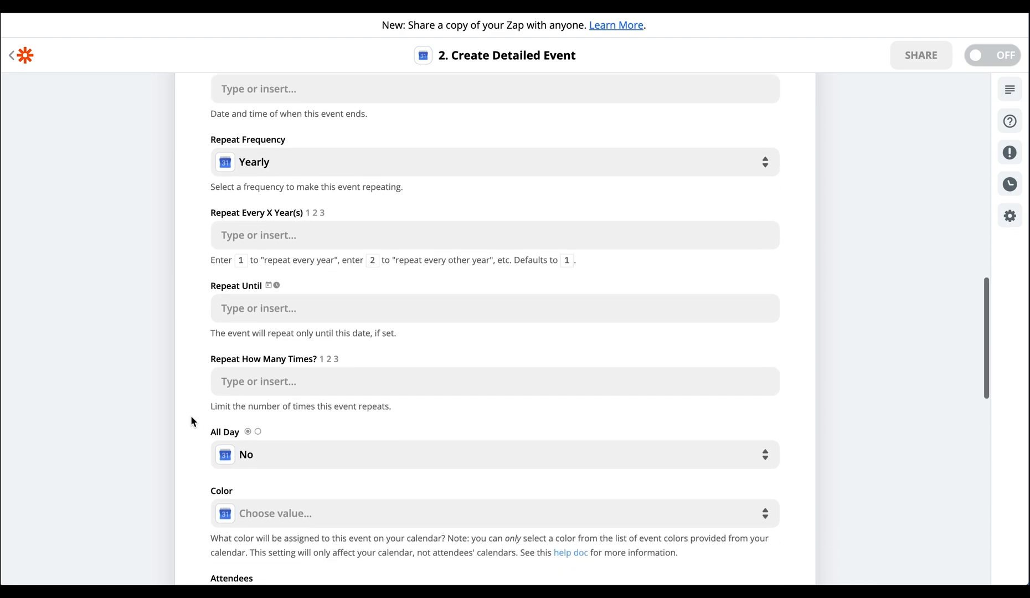
scroll(338, 334, down, 5)
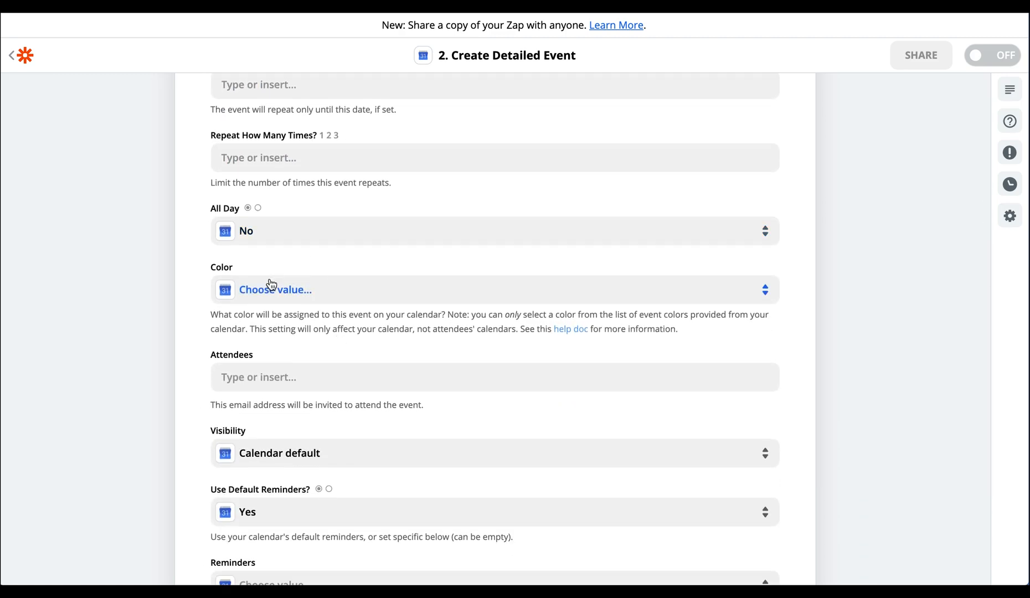
scroll(301, 299, up, 2)
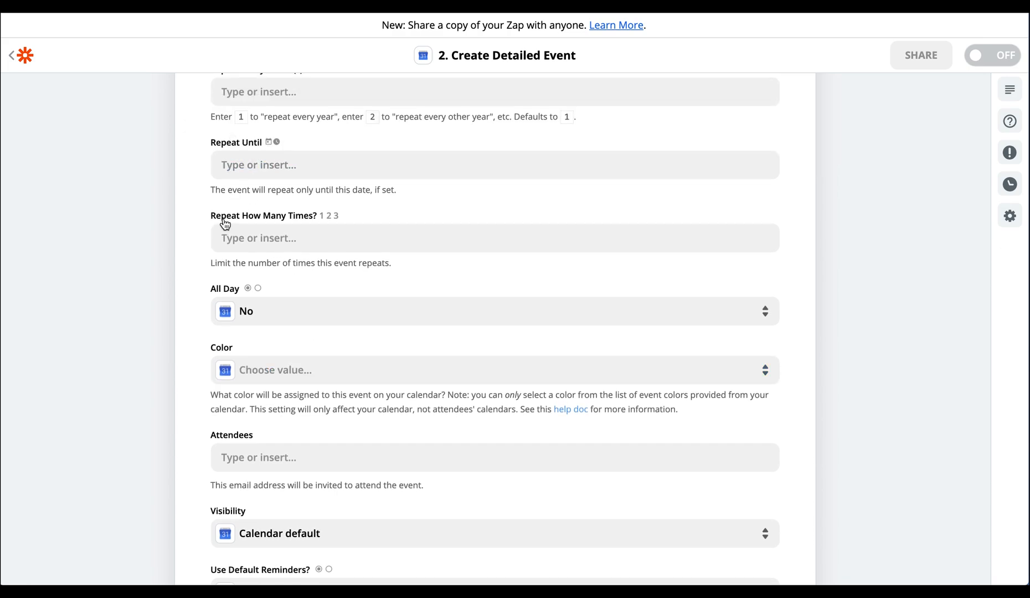
scroll(260, 310, up, 7)
click(301, 392)
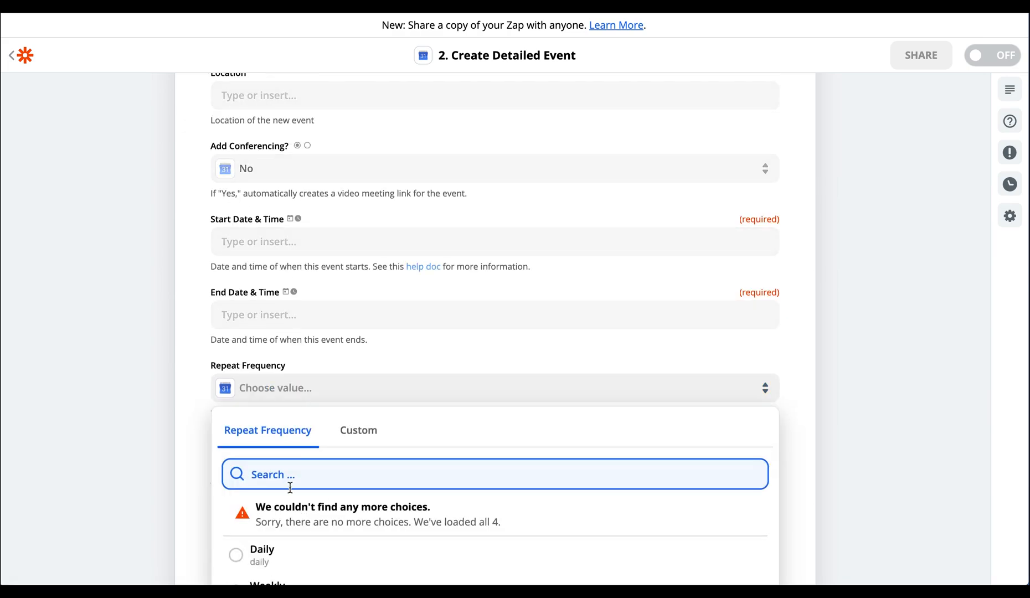
scroll(289, 489, down, 3)
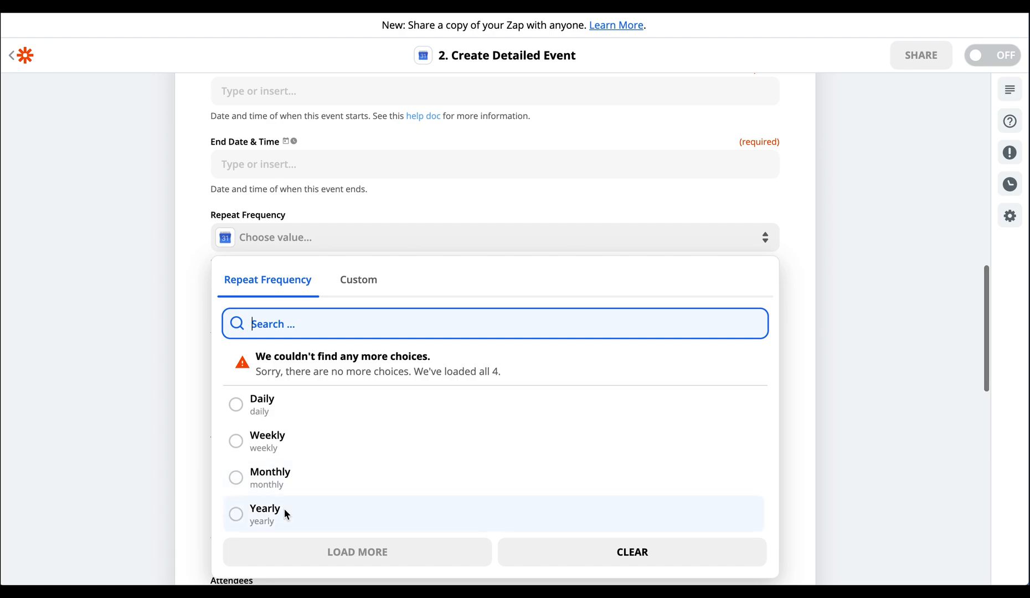
click(285, 510)
Step: Check the remaining optional event fields, keep their default values, and continue to the event's test stage
scroll(275, 231, down, 8)
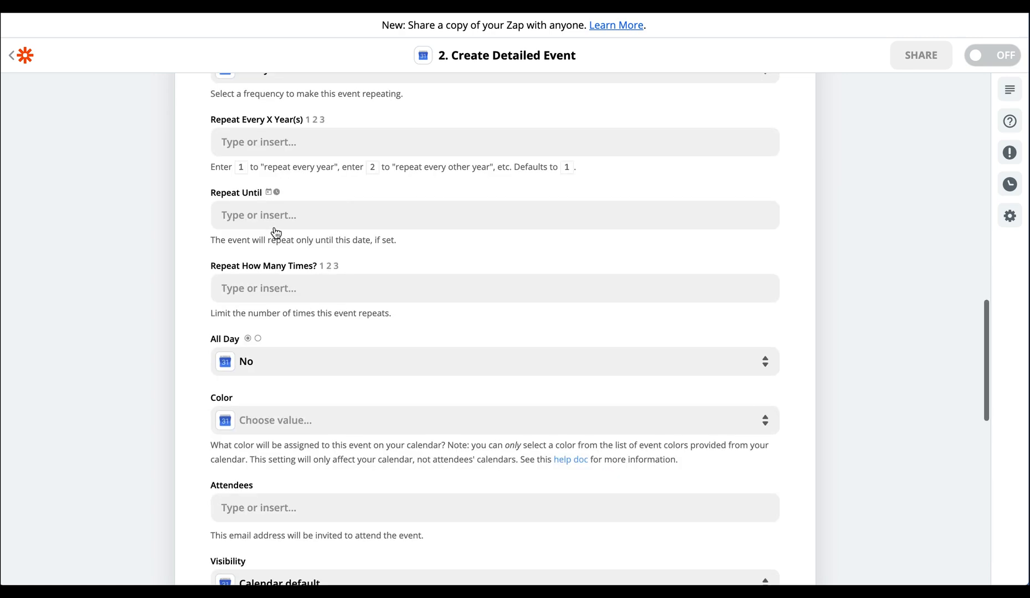
scroll(275, 228, down, 1)
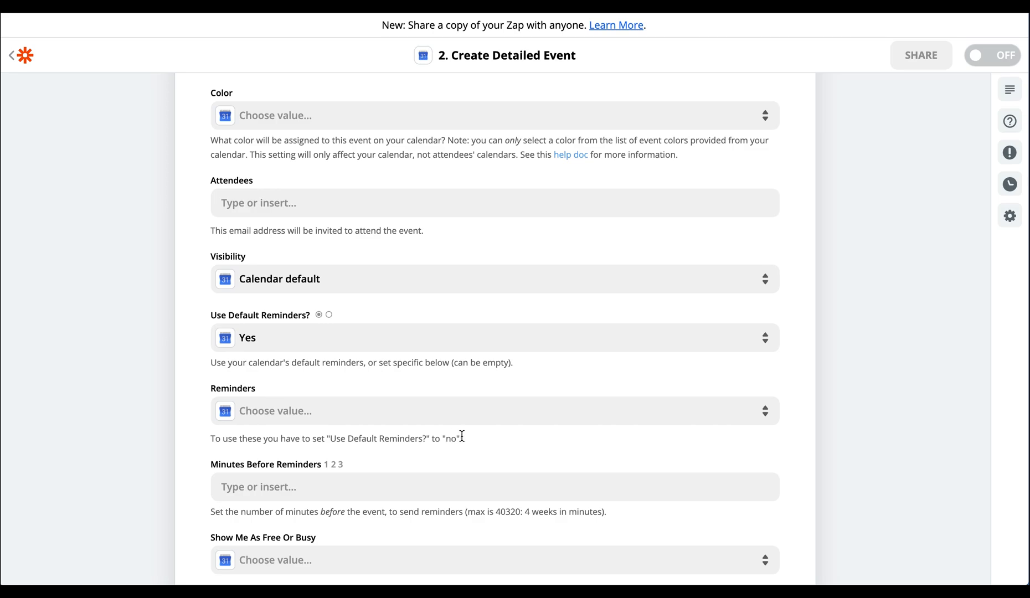
scroll(462, 436, down, 3)
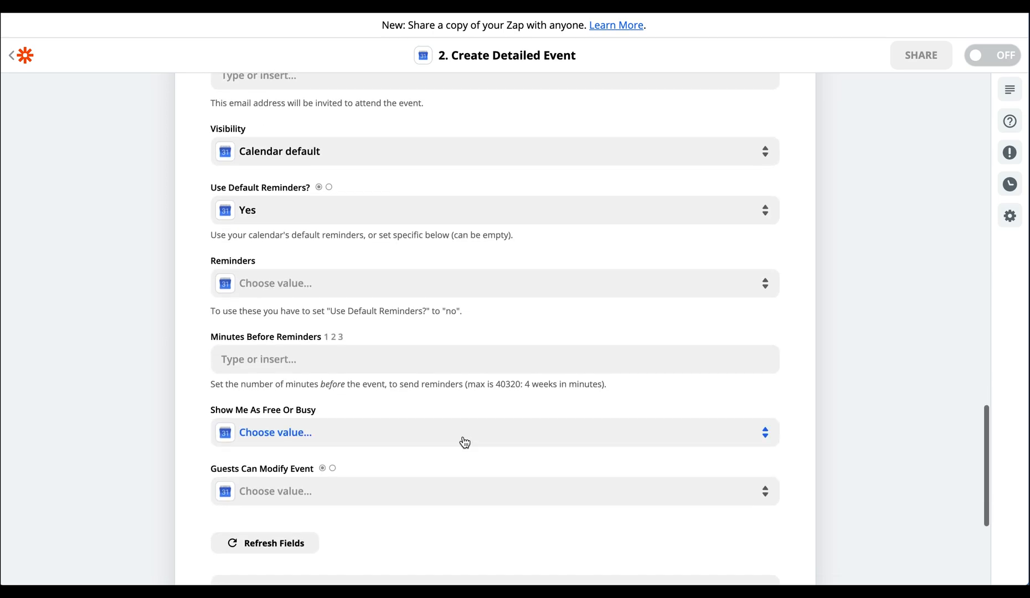
scroll(232, 439, up, 7)
scroll(232, 439, down, 9)
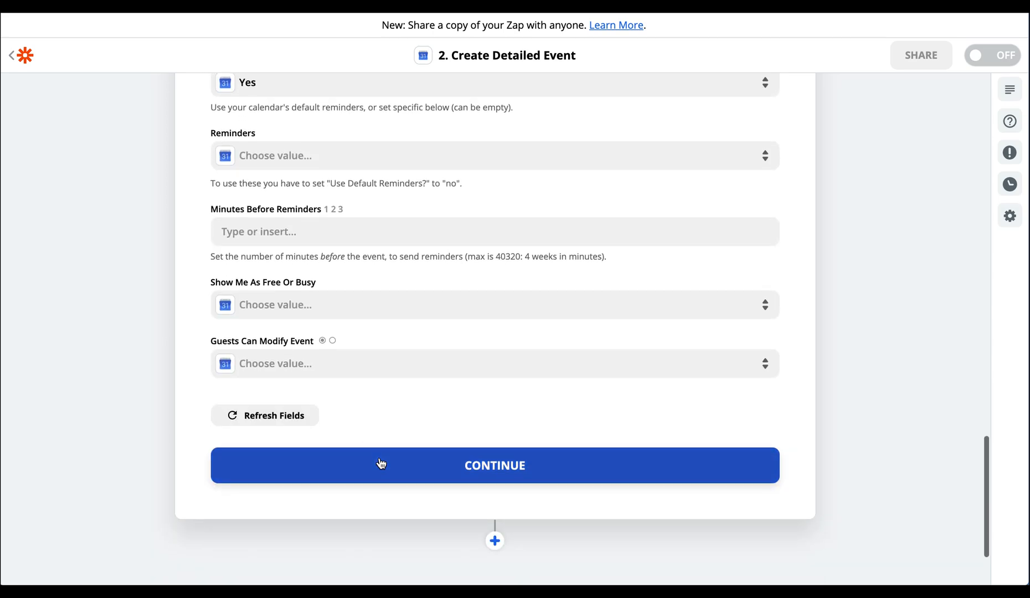
click(380, 463)
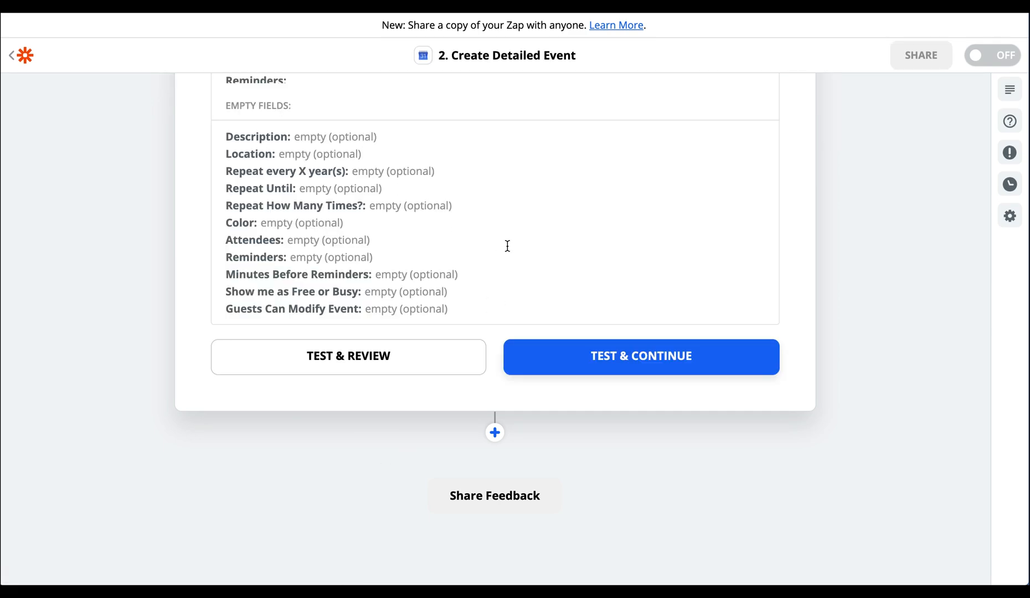
Step: Review the event's test data, run the Create Detailed Event test, and turn the Zap on
scroll(505, 246, up, 2)
scroll(511, 247, up, 1)
scroll(511, 247, down, 1)
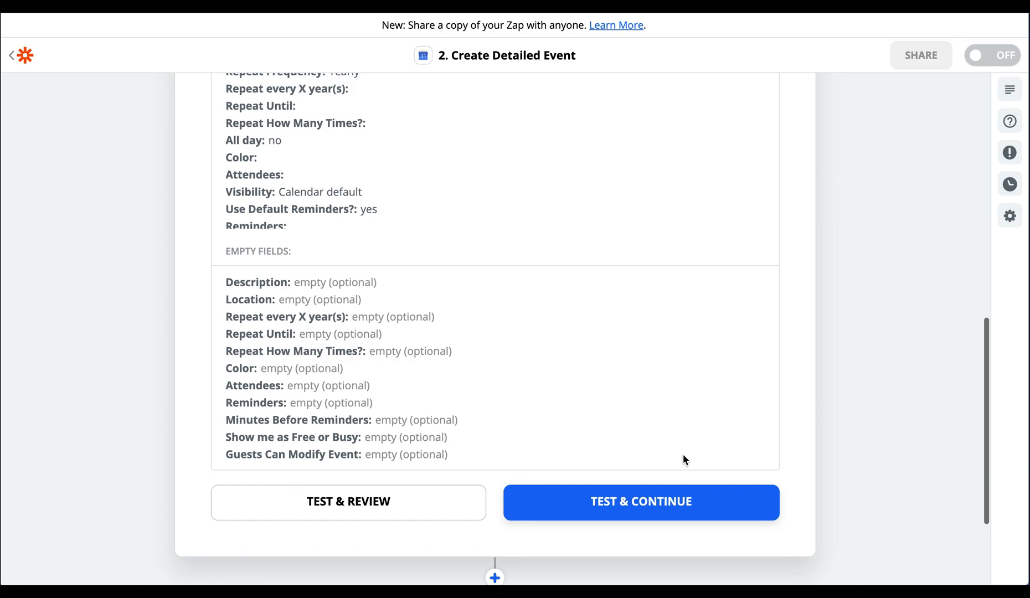
click(683, 502)
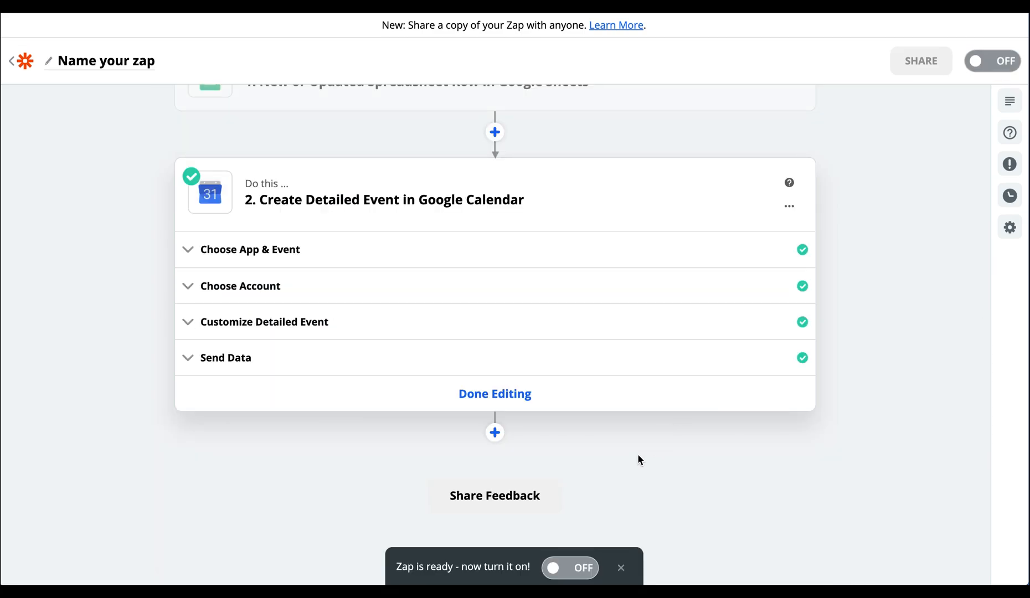
click(579, 570)
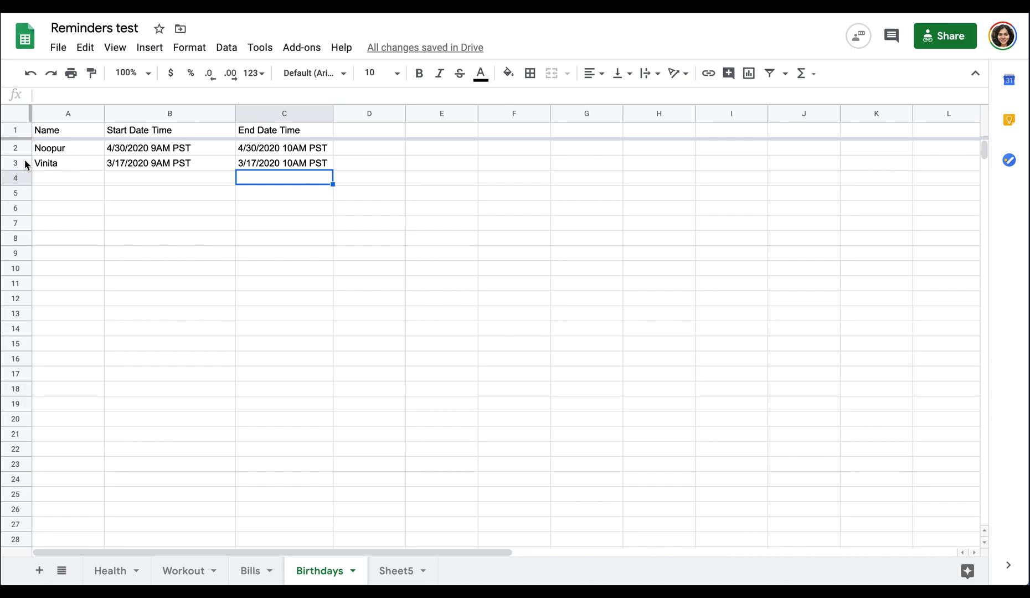
Step: In Google Sheets, highlight row 3 of the Birthdays worksheet in the Reminders test file
click(24, 162)
click(24, 161)
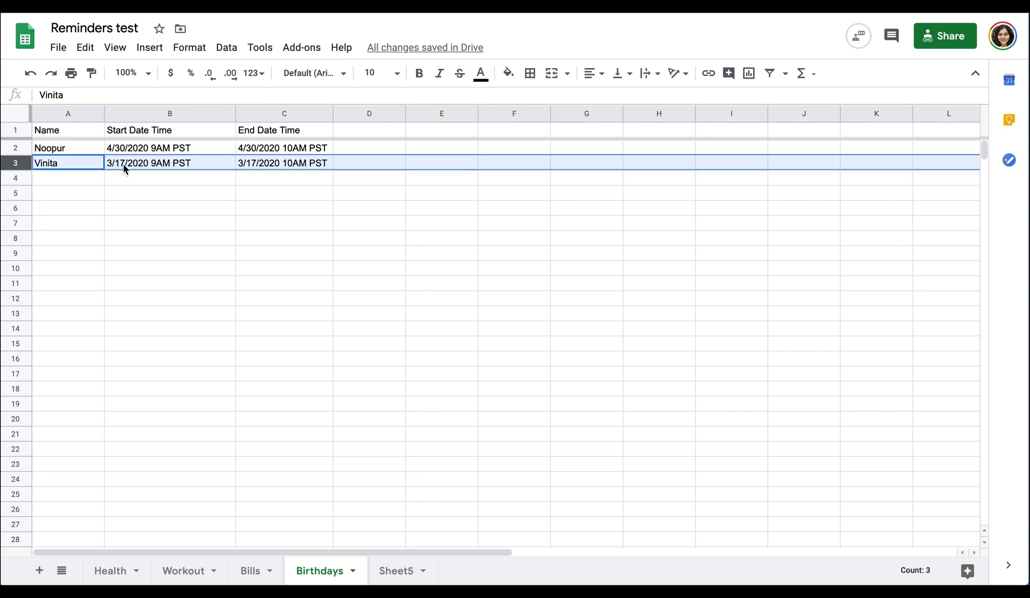